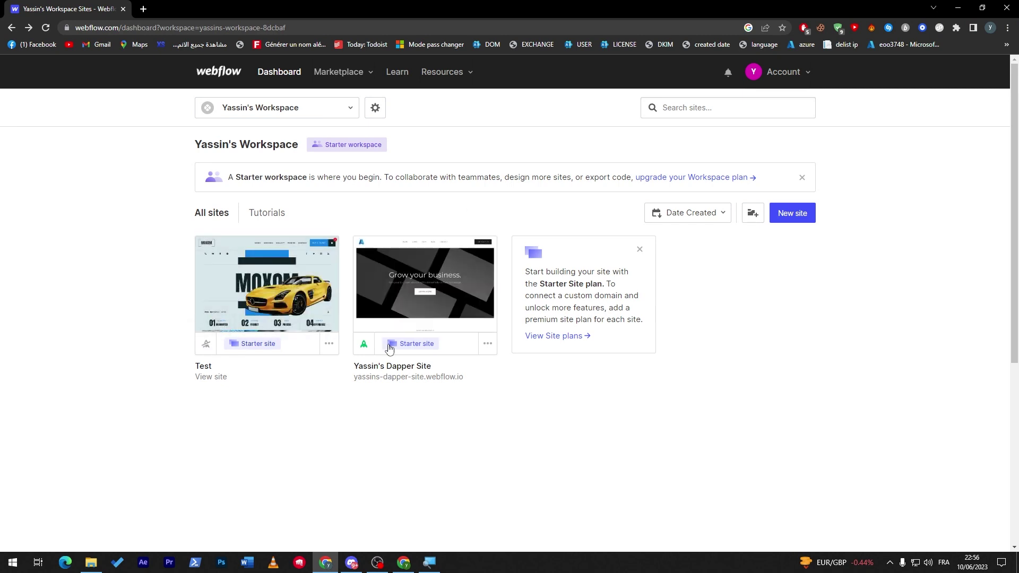
Open the Dapper Site in the Designer and bring up the Ecommerce store prompt.
mouse_move(362, 350)
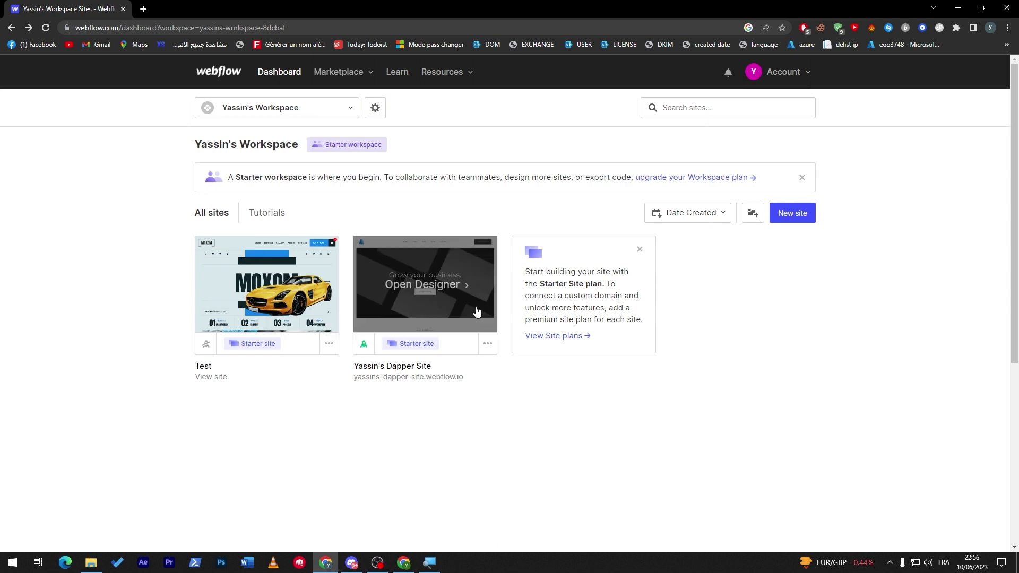
click(430, 292)
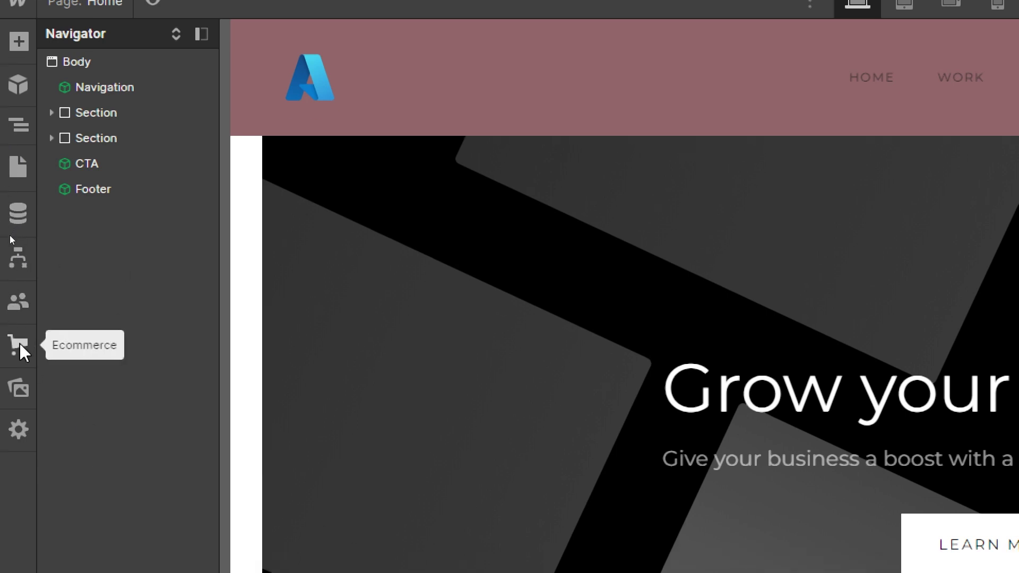
click(19, 343)
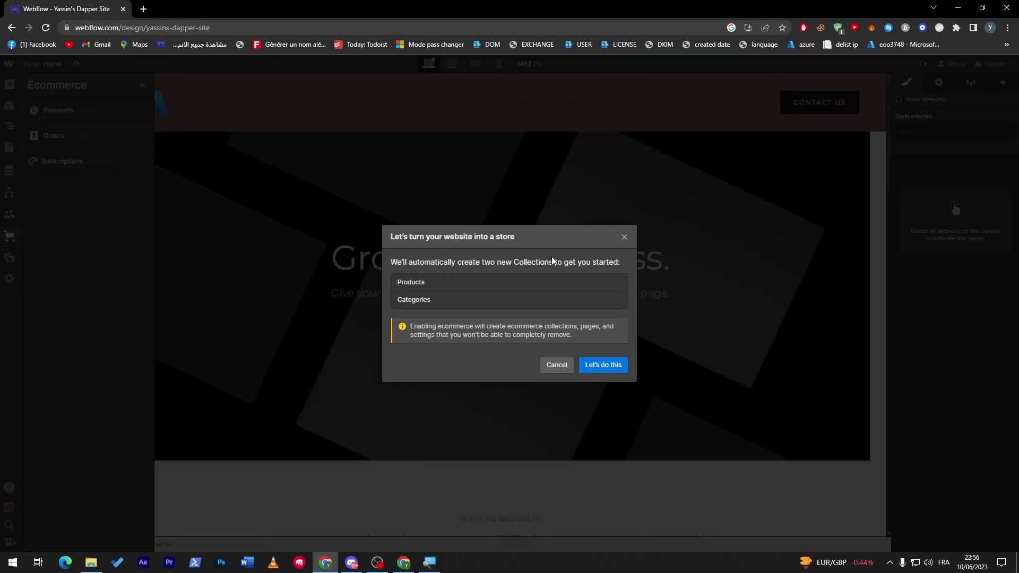
Enable ecommerce with Products and Categories collections, then go to the site's Ecommerce settings.
click(607, 366)
click(575, 345)
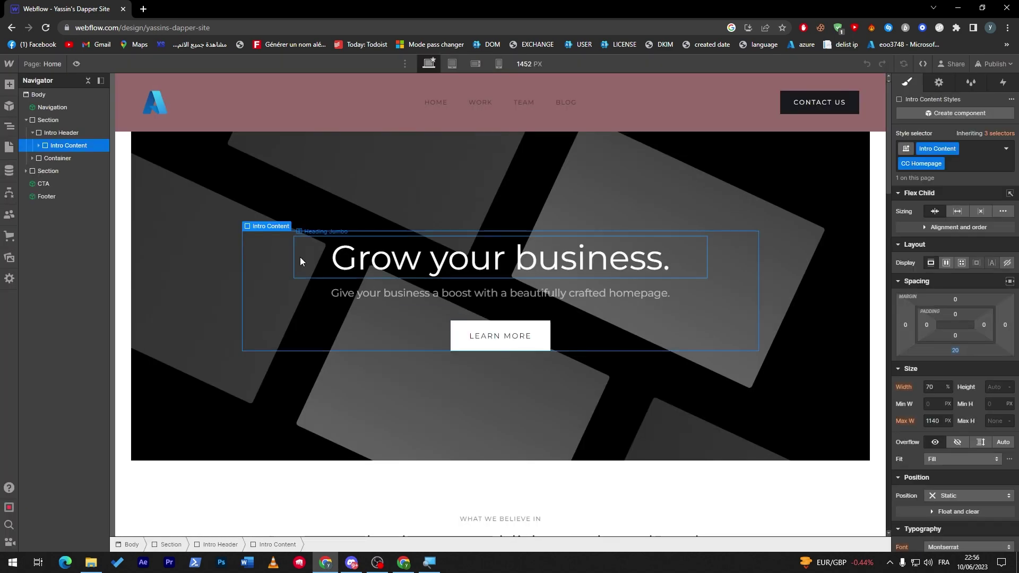
click(10, 237)
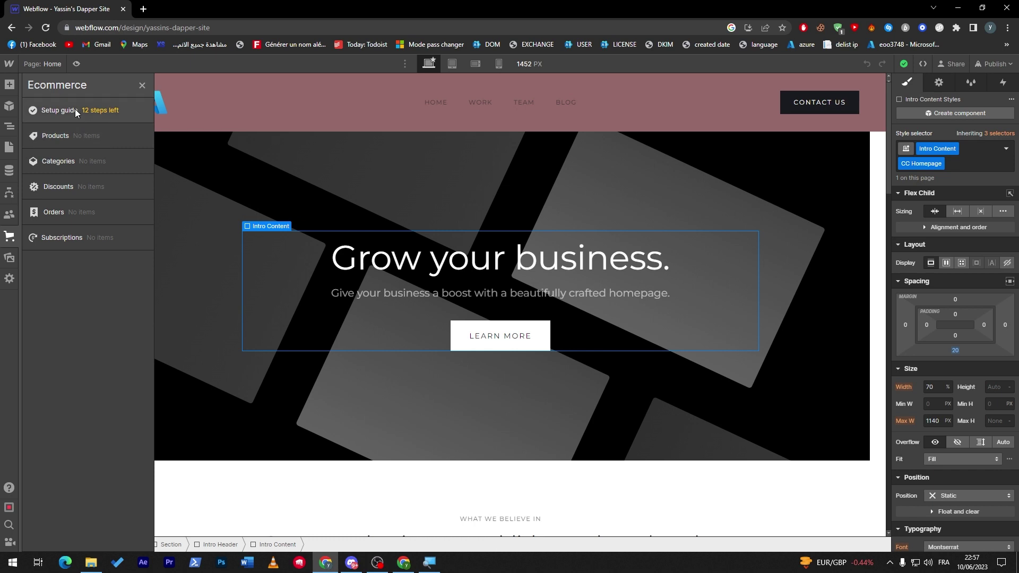
click(9, 280)
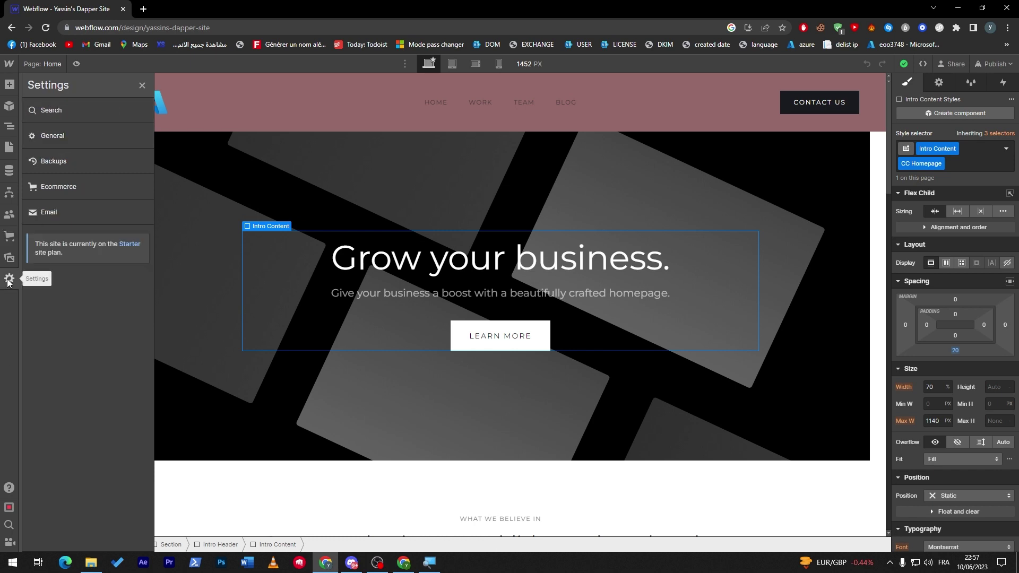
click(67, 194)
Autofill the store setup form's business details, keep USD currency, submit it, and close it.
click(611, 340)
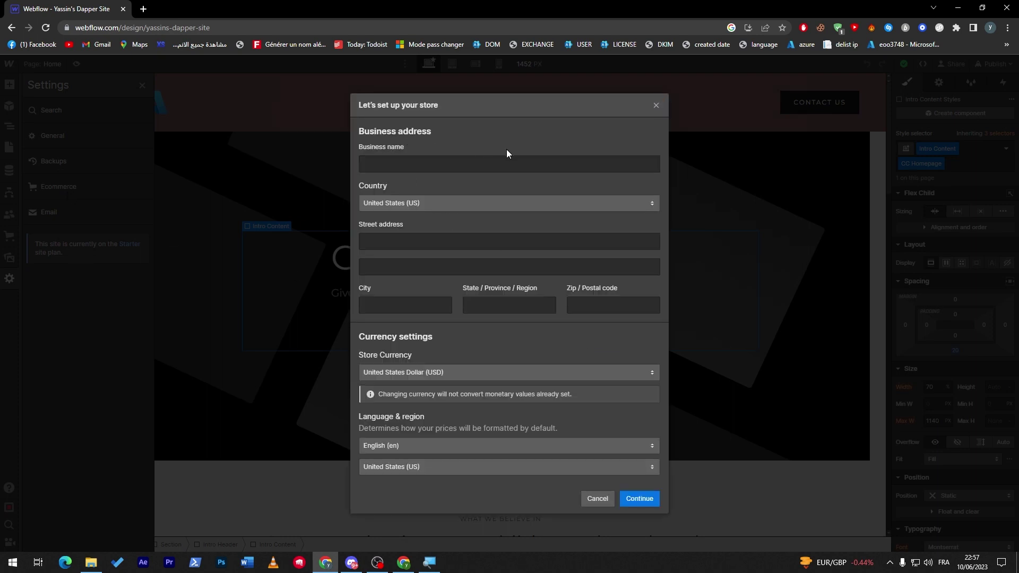
triple_click(390, 137)
click(473, 142)
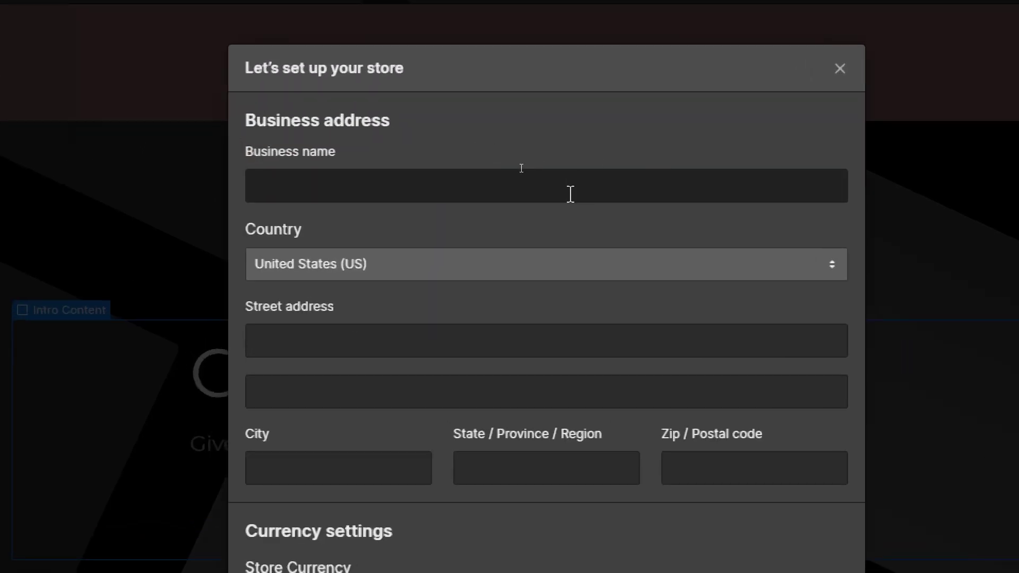
click(570, 193)
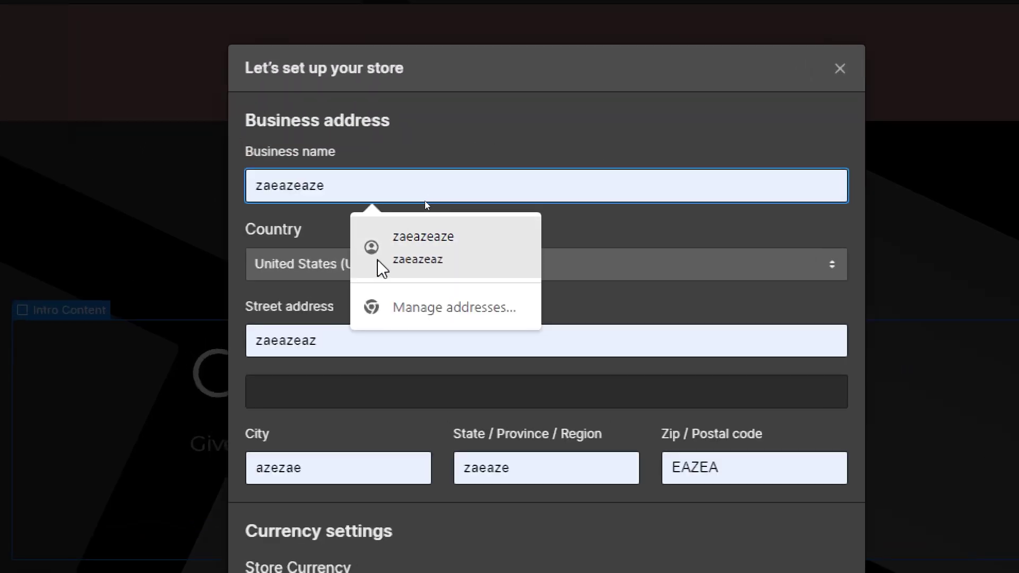
click(377, 260)
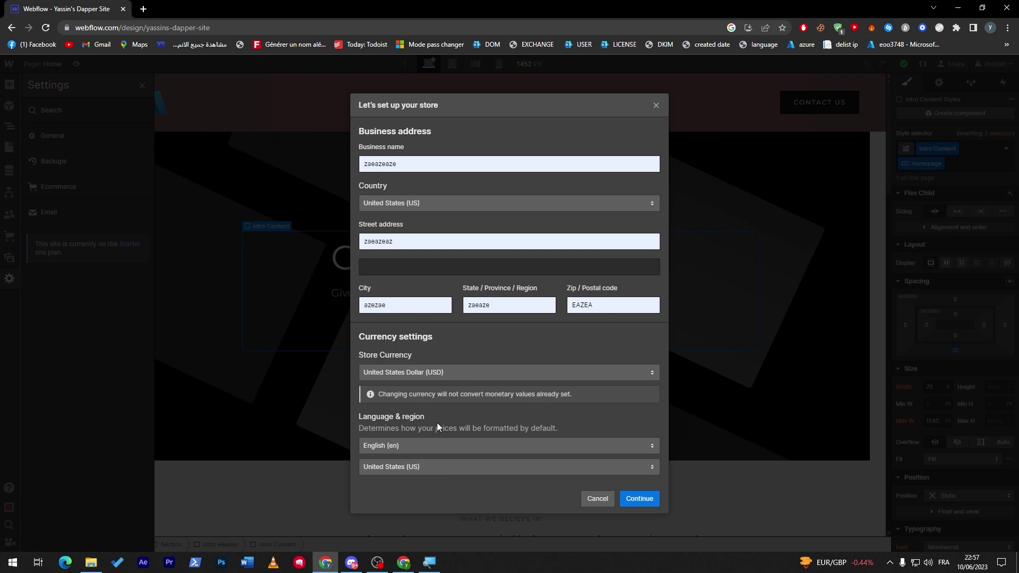
click(398, 373)
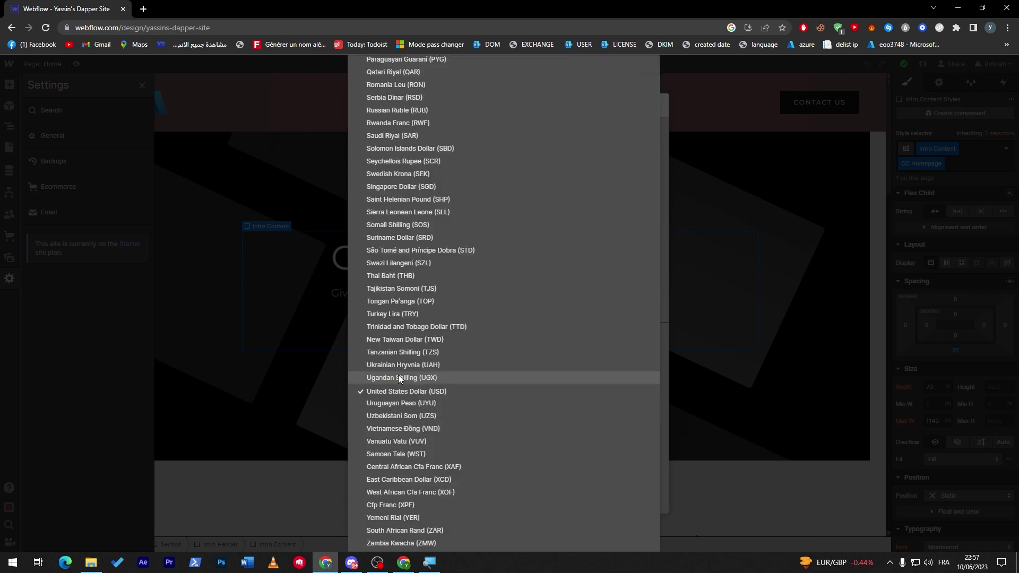
click(398, 375)
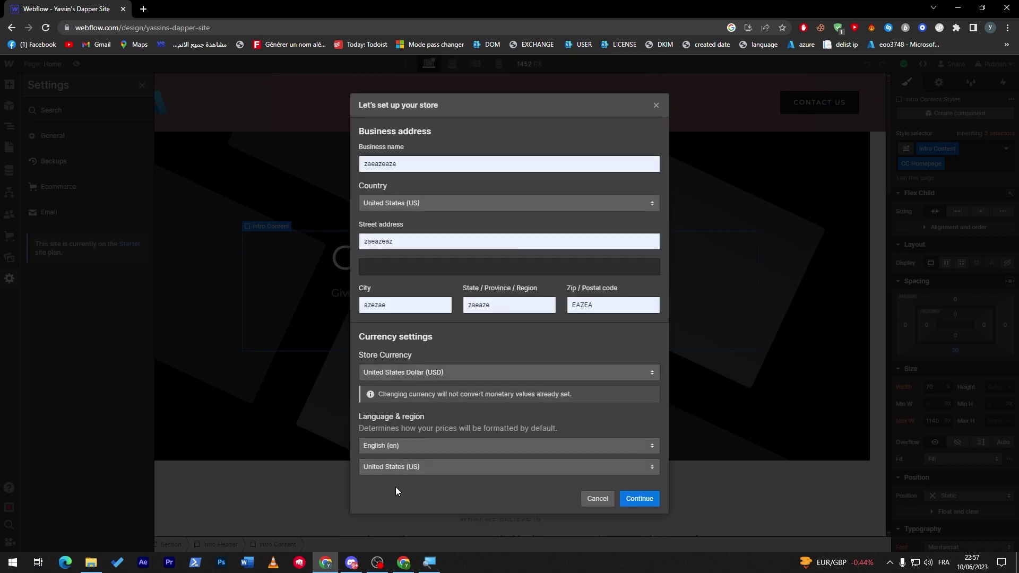
click(624, 503)
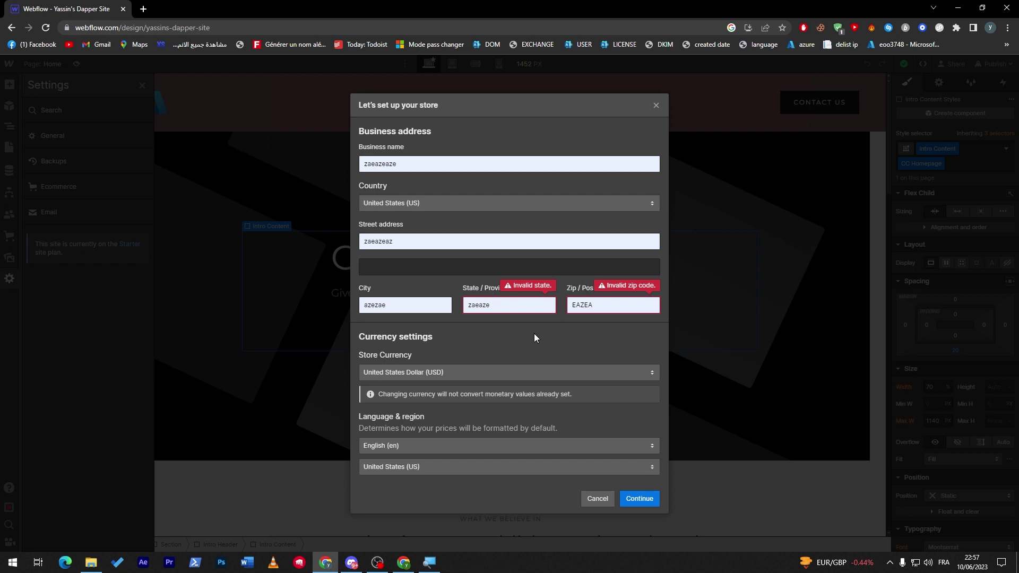
click(192, 279)
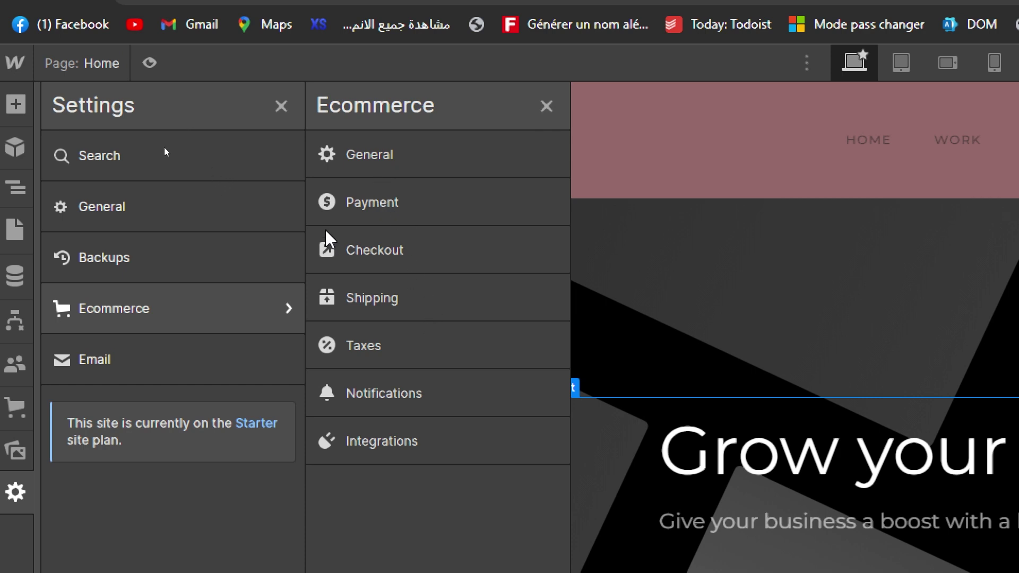
View the store's Payment settings listing the Stripe and PayPal providers.
click(350, 206)
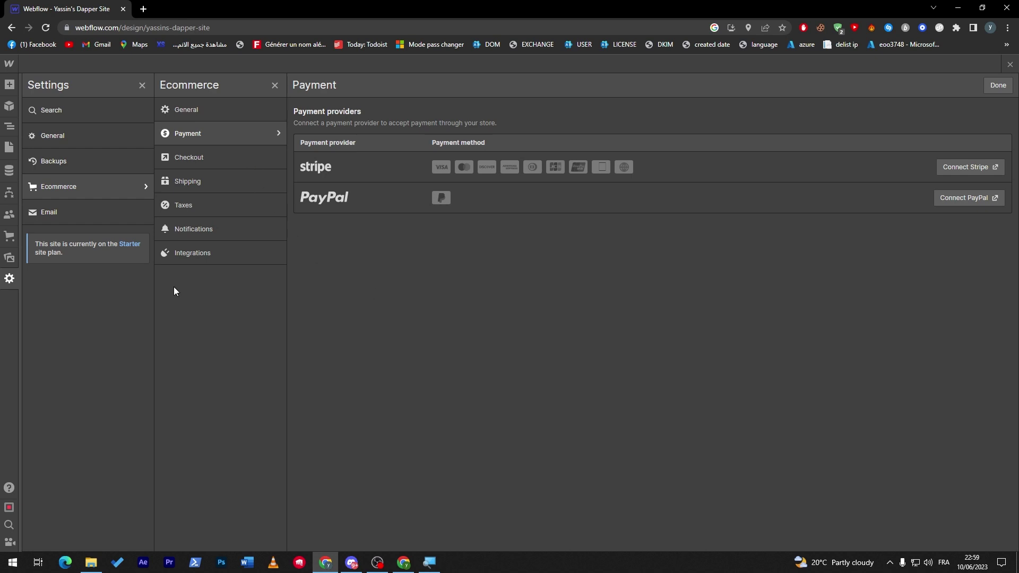
Search Help & feedback for 'cryp', then close the help search.
click(9, 489)
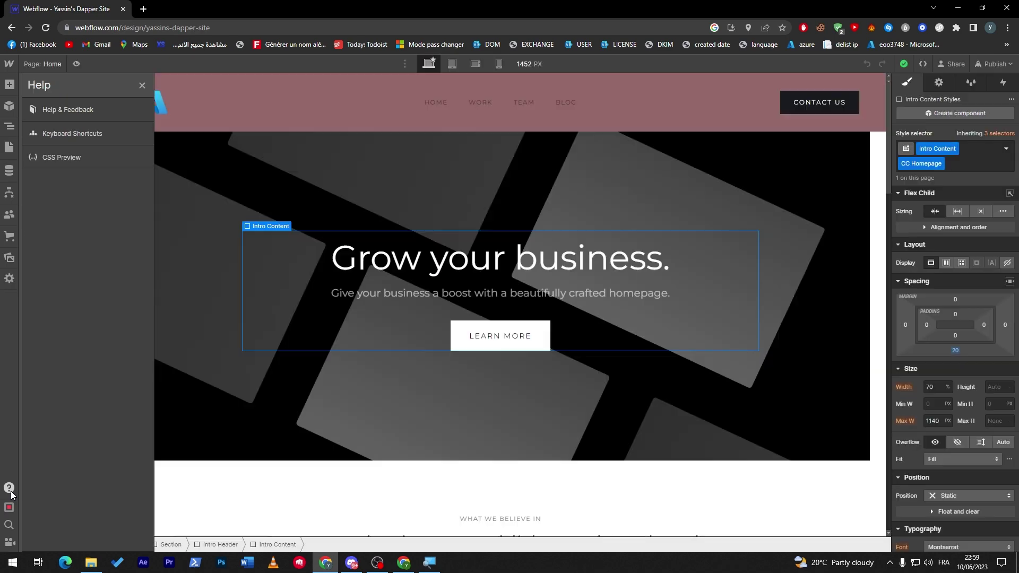
click(10, 491)
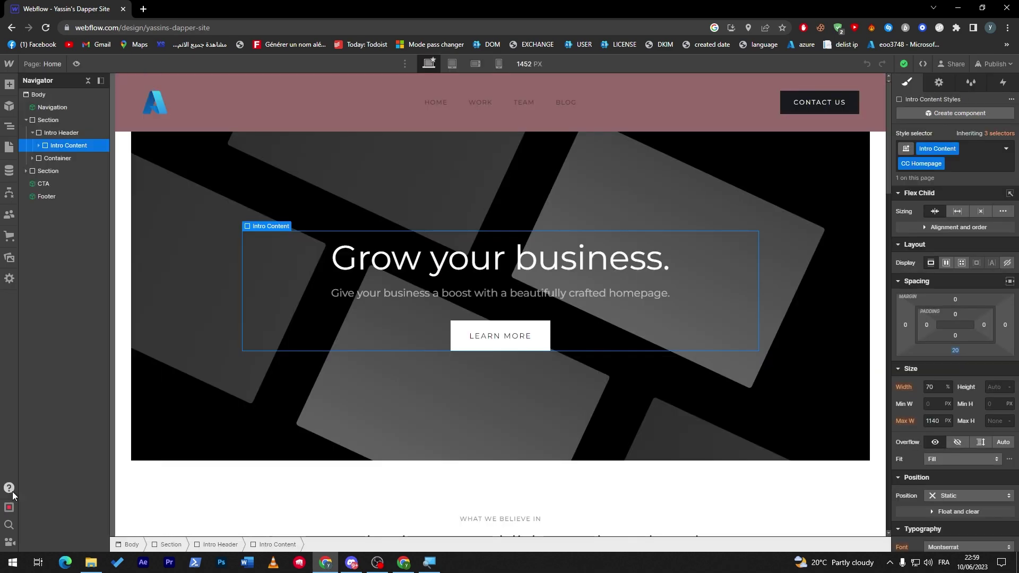
click(12, 491)
click(82, 115)
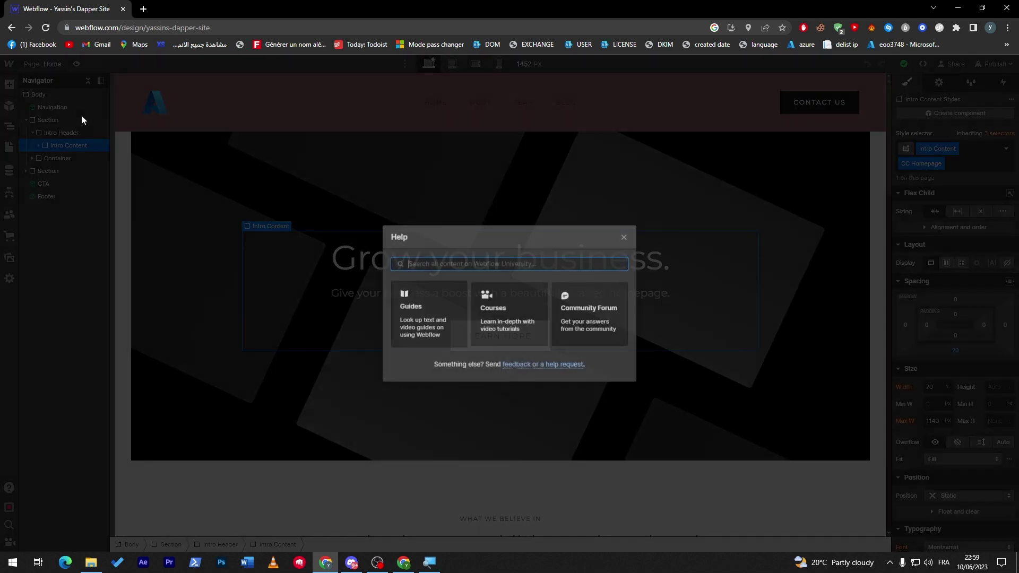
text(crypto)
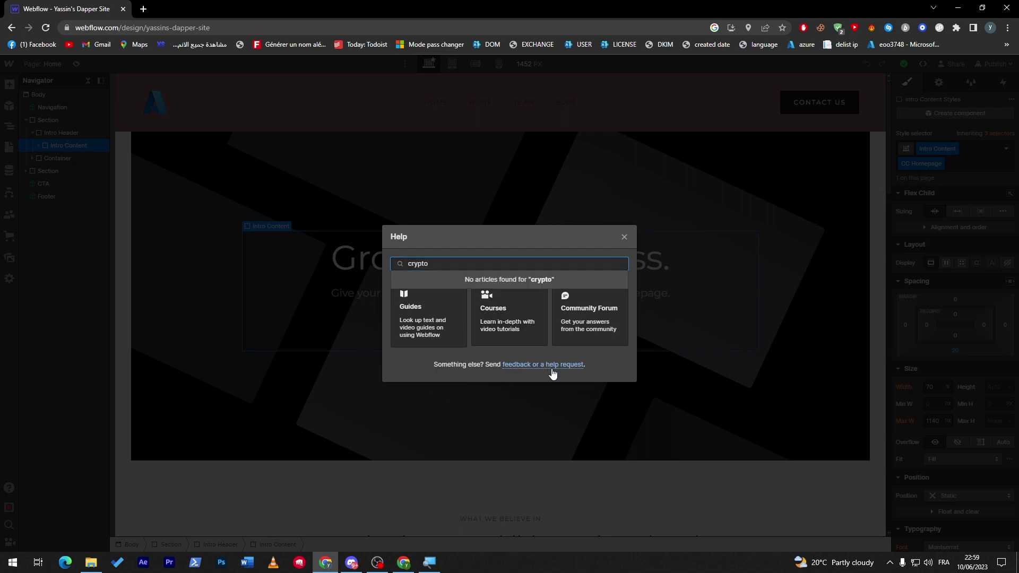
click(624, 236)
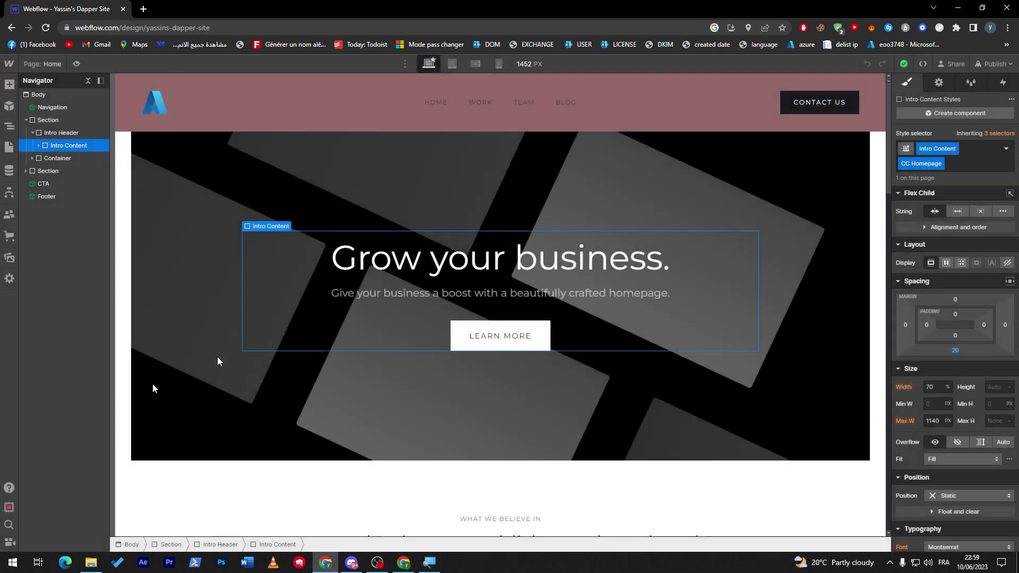
Search the site for 'cry', then clear and dismiss the empty search.
click(10, 525)
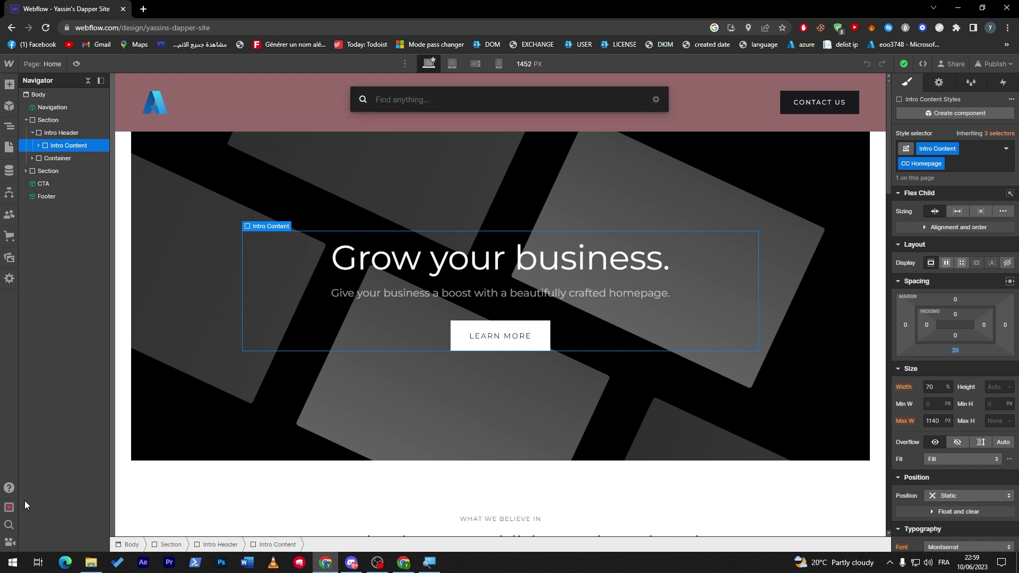
text(crypto)
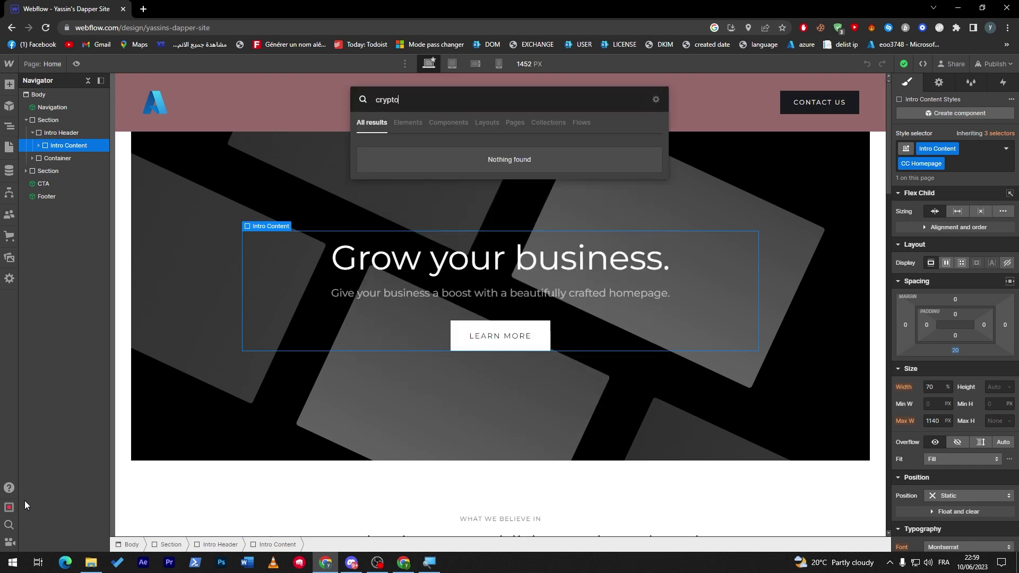
key(ctrl+a)
key(BackSpace)
key(Escape)
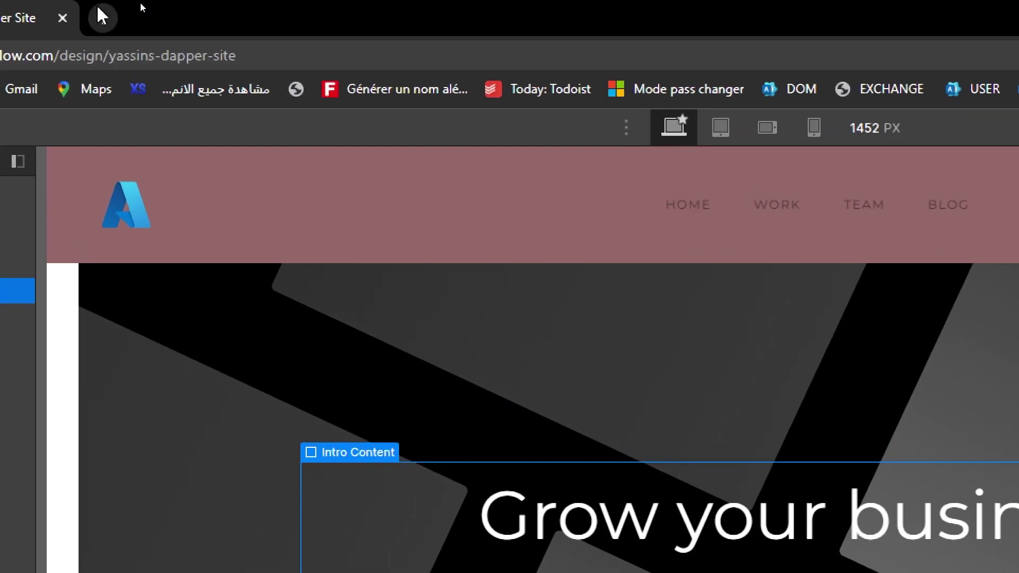
Load nowpayments.io in a new tab, trimming the payment path to reach the account dashboard.
click(142, 8)
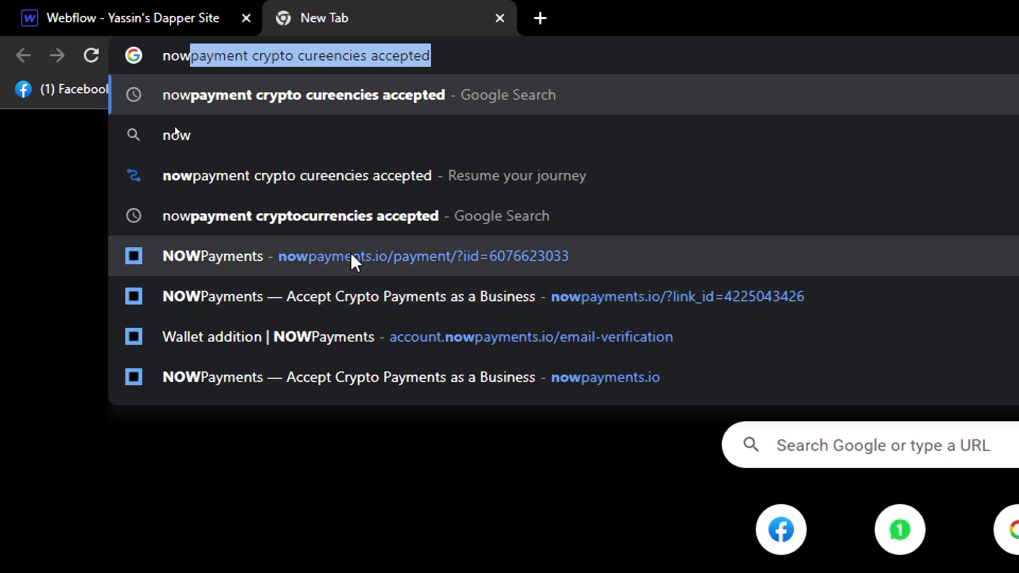
click(350, 255)
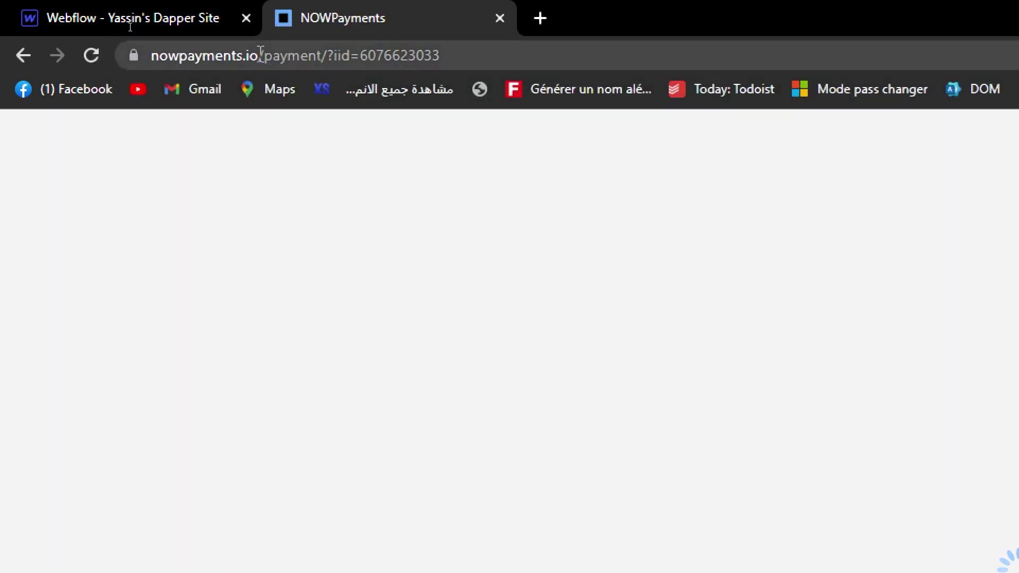
drag(264, 55, 708, 77)
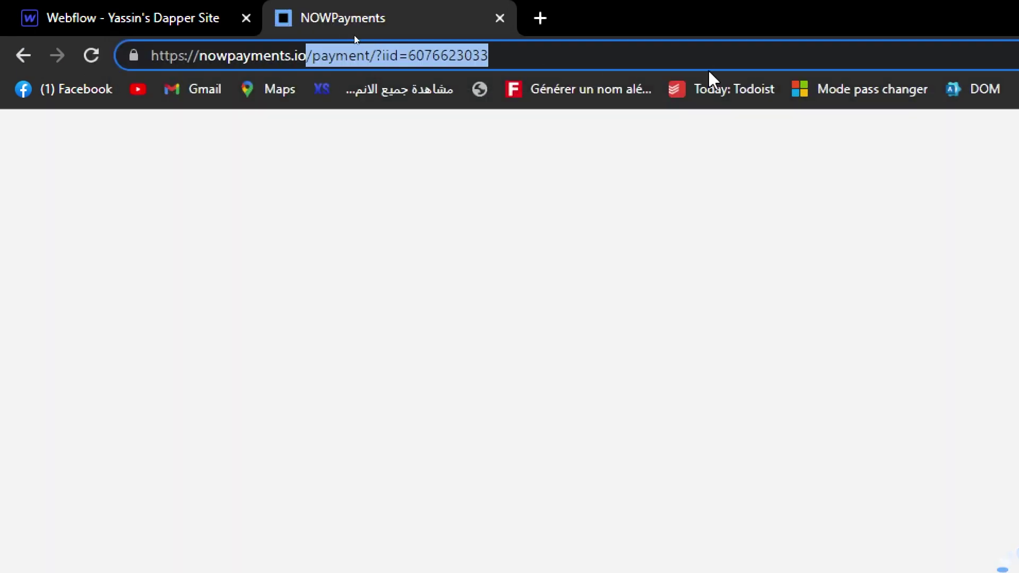
key(BackSpace)
key(Return)
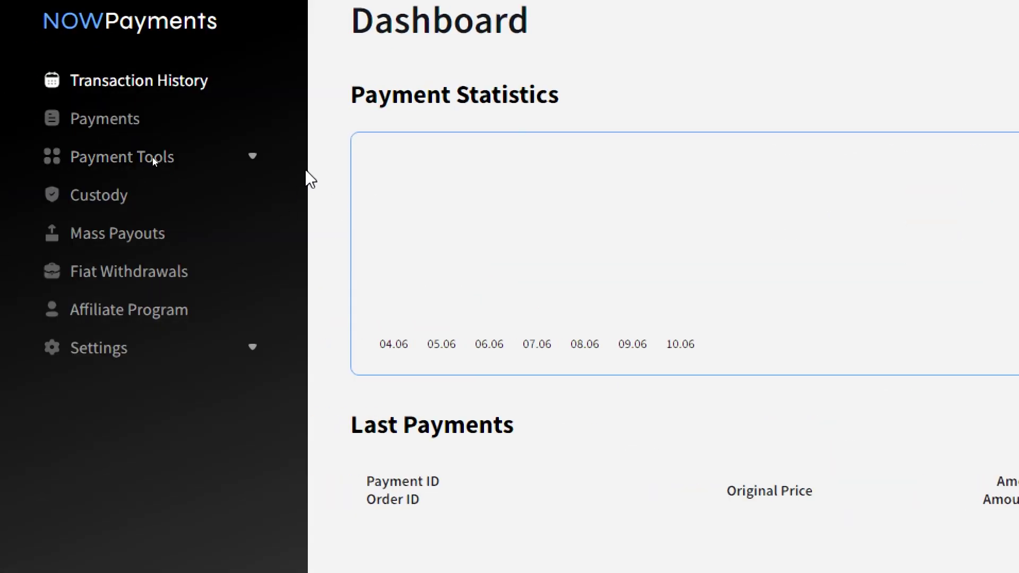
Go to Payment Tools > Payment Link and start a new payment link.
click(245, 160)
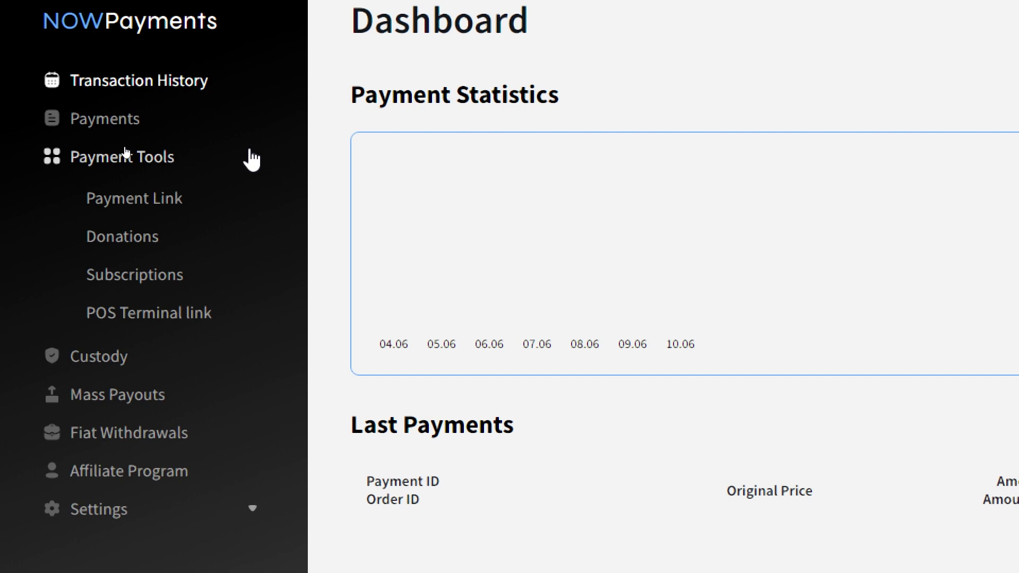
click(133, 211)
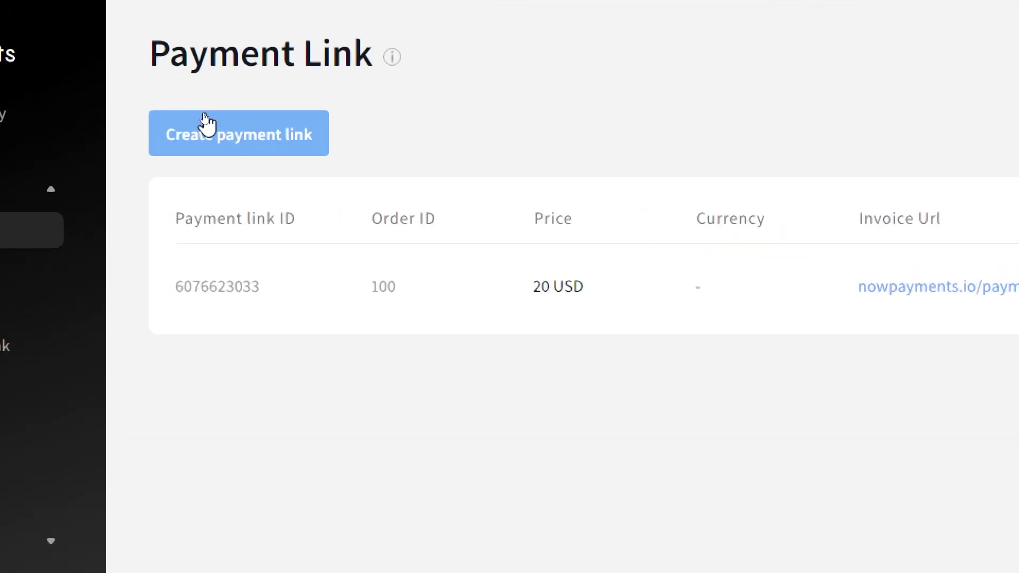
click(206, 119)
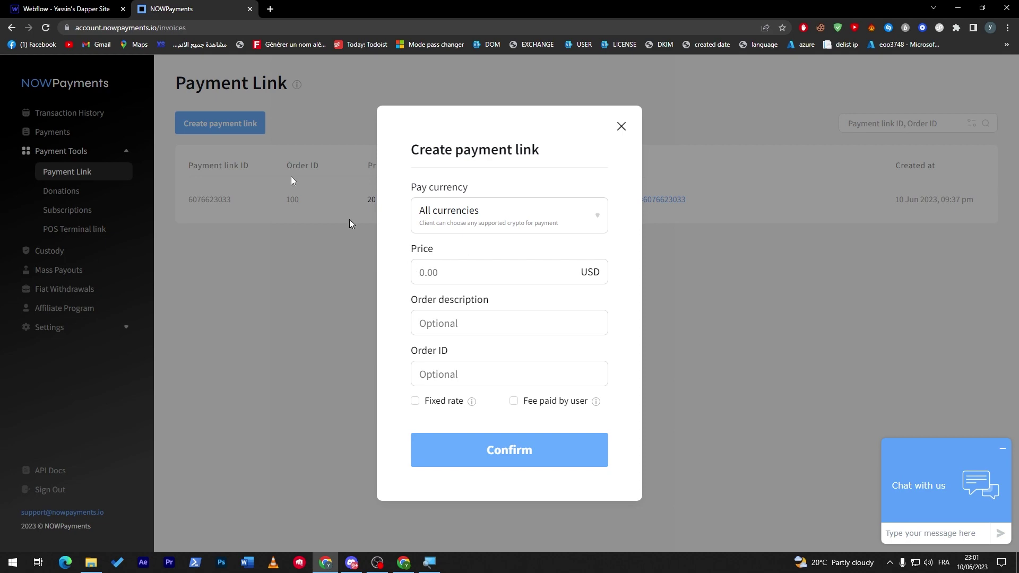
Create a 400 USD payment link described 'Pay with any crpty' with Order ID 1.
key(ctrl+shift+Tab)
scroll(890, 144, down, 12)
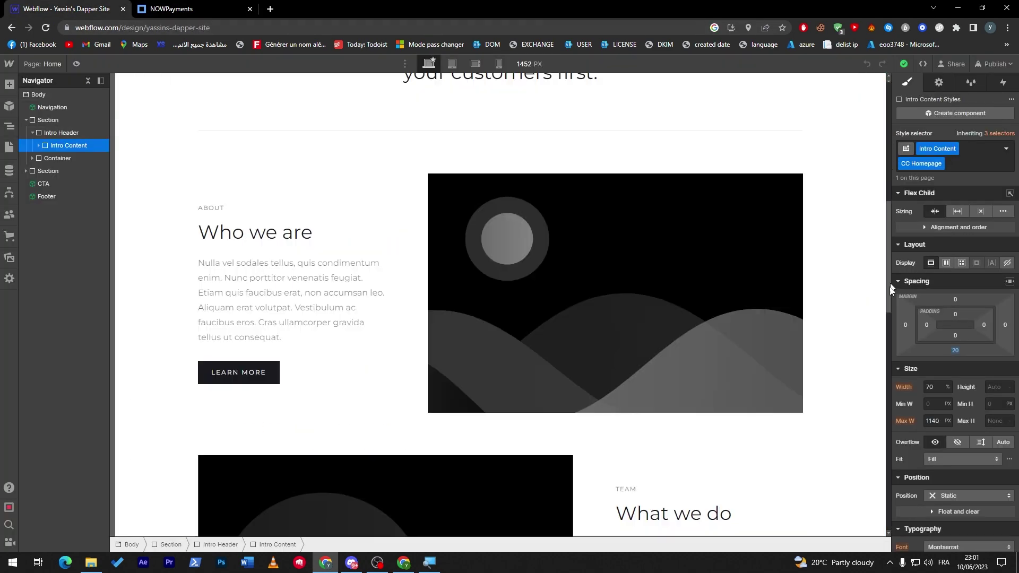
key(ctrl+Tab)
click(420, 266)
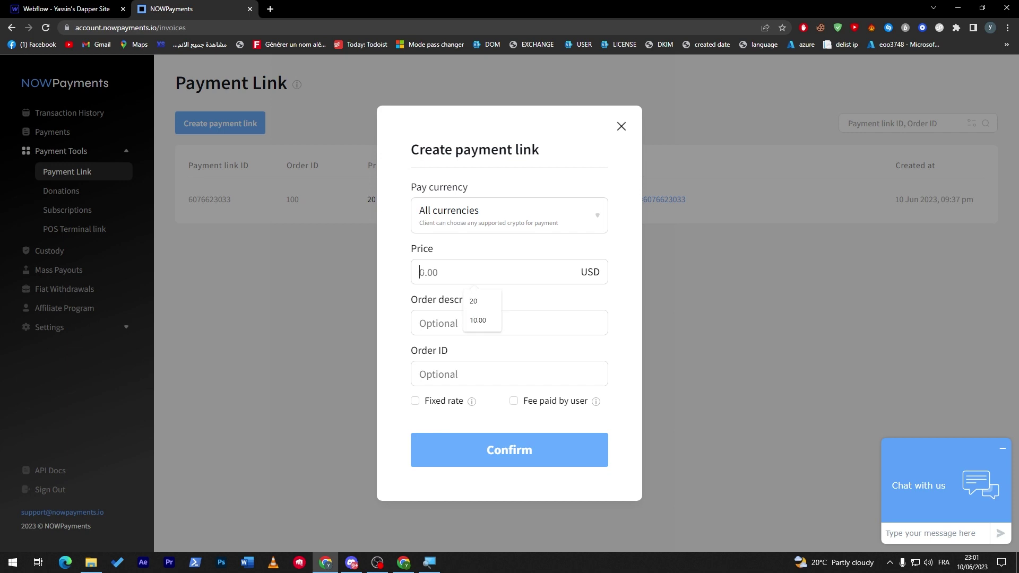
text(400)
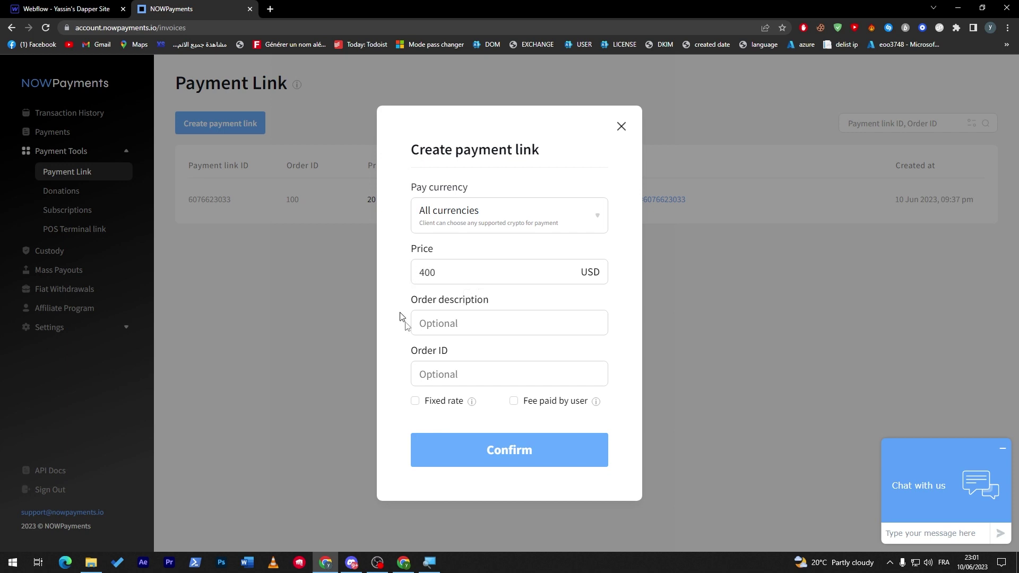
click(488, 316)
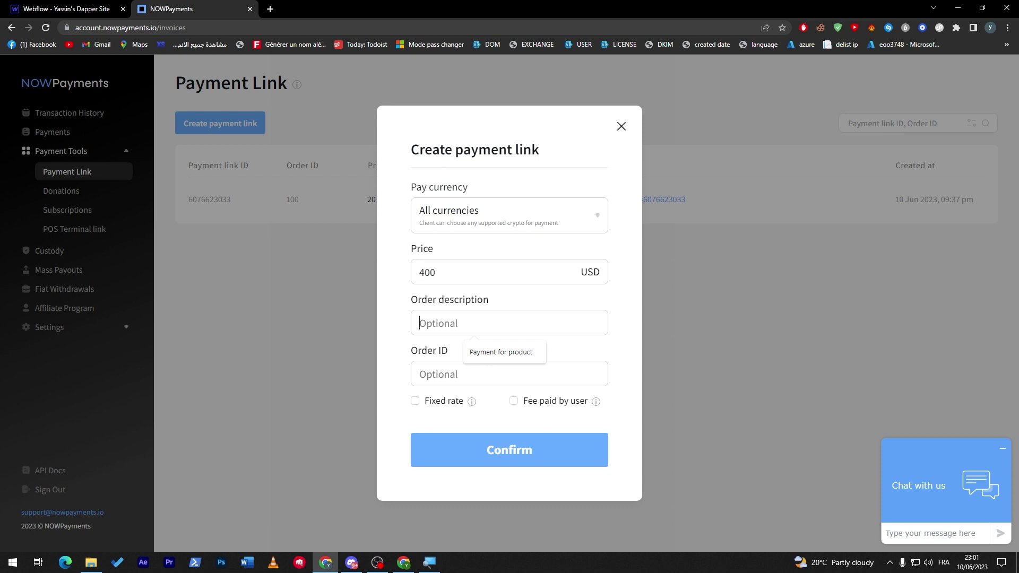
text(Pay with any crptyo)
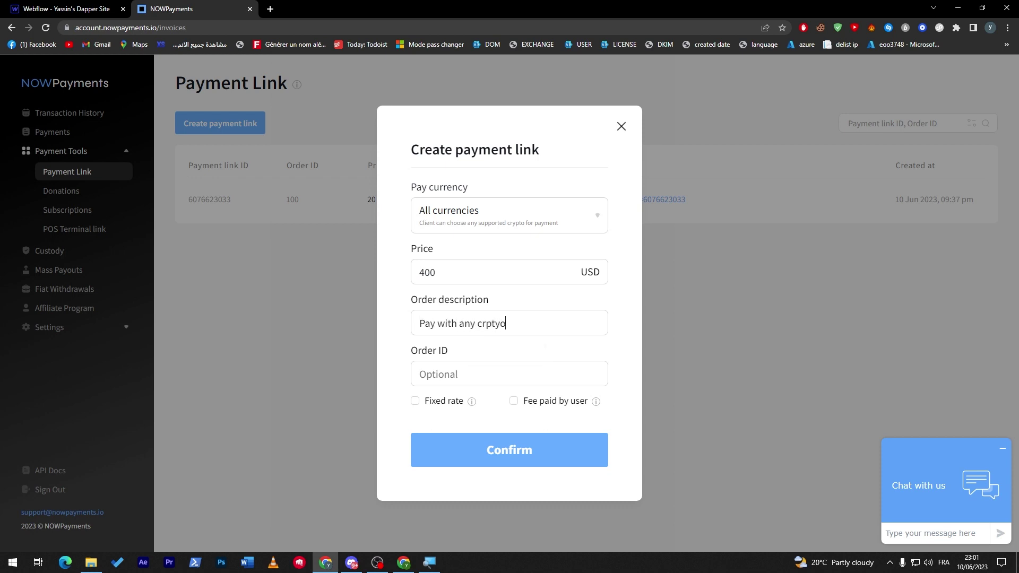
click(509, 373)
text(1)
click(385, 431)
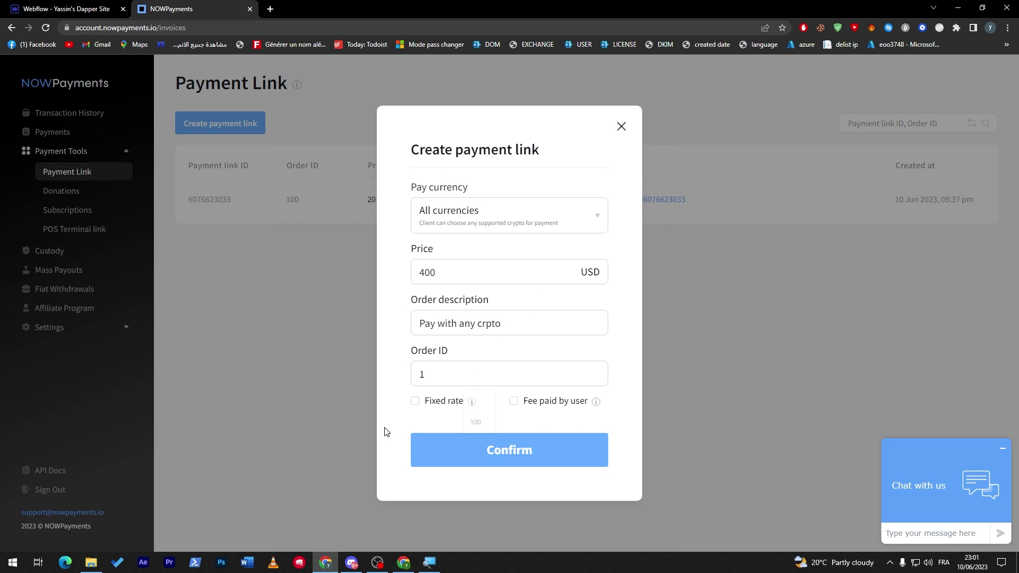
click(520, 452)
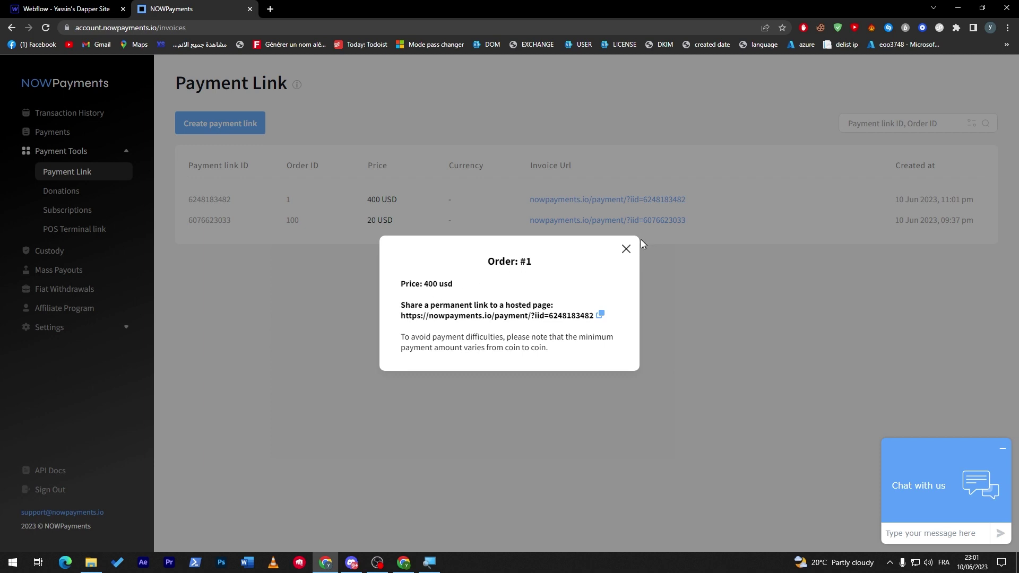
Close the Order #1 summary, copy the invoice URL, and return to the Webflow Designer.
click(627, 249)
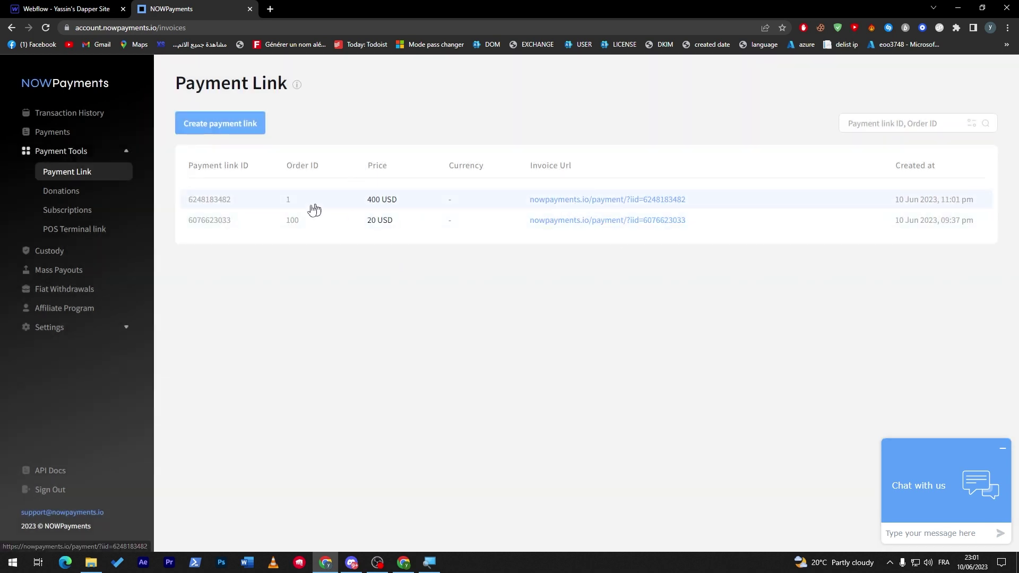
right_click(555, 202)
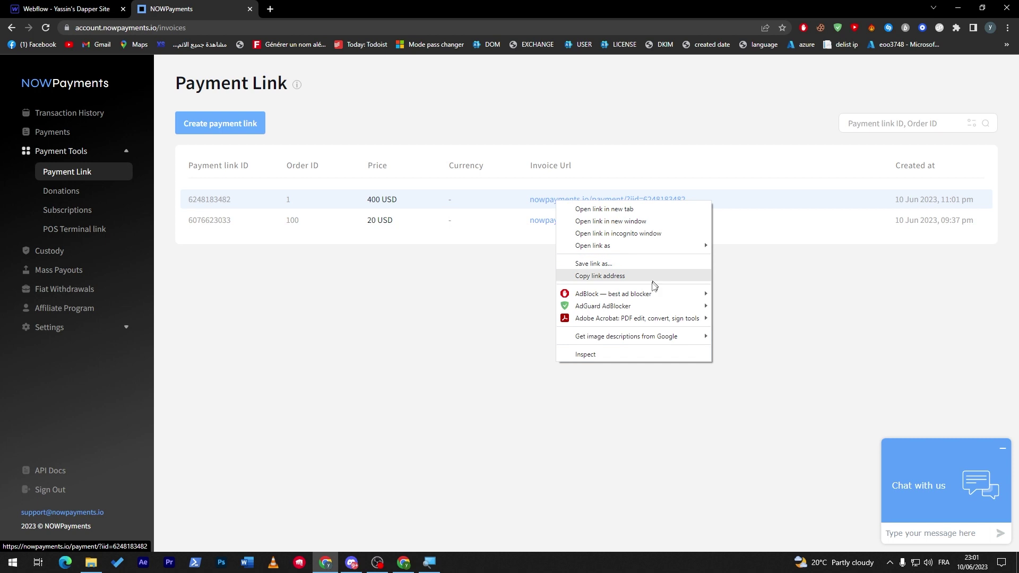
click(611, 276)
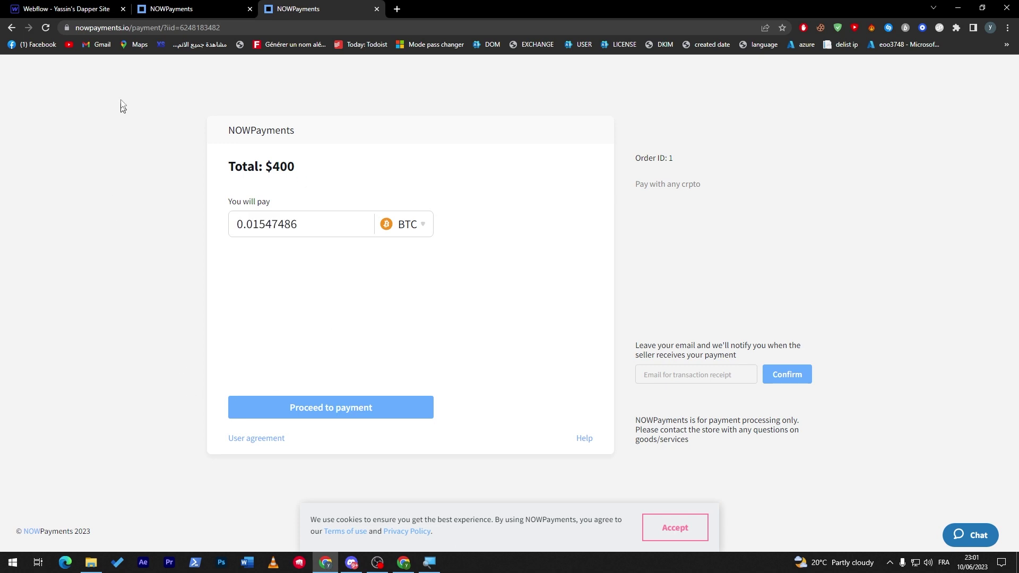
click(91, 10)
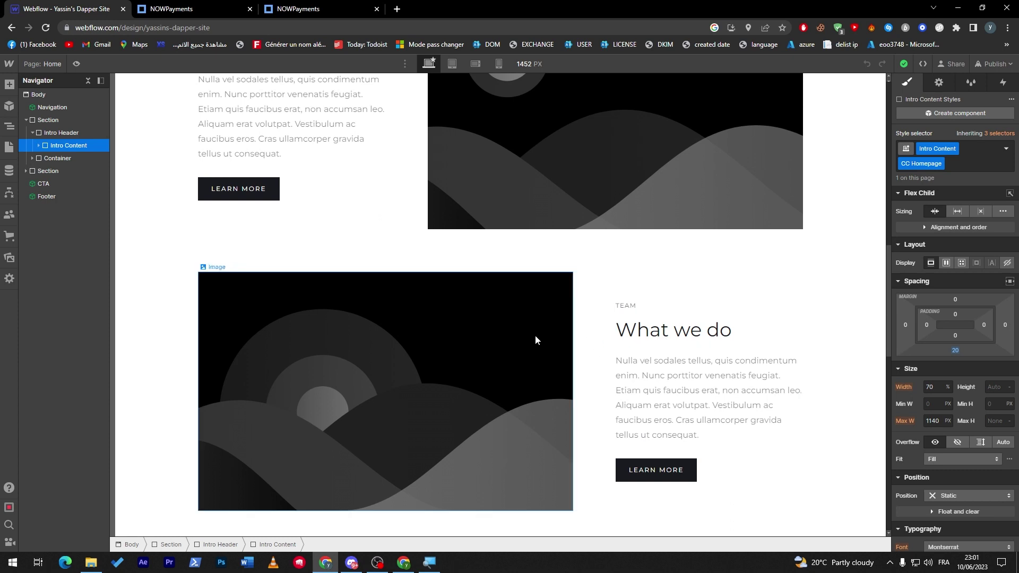
Link the What we do LEARN MORE button to the pasted NOWPayments URL, opening in a new tab.
click(357, 336)
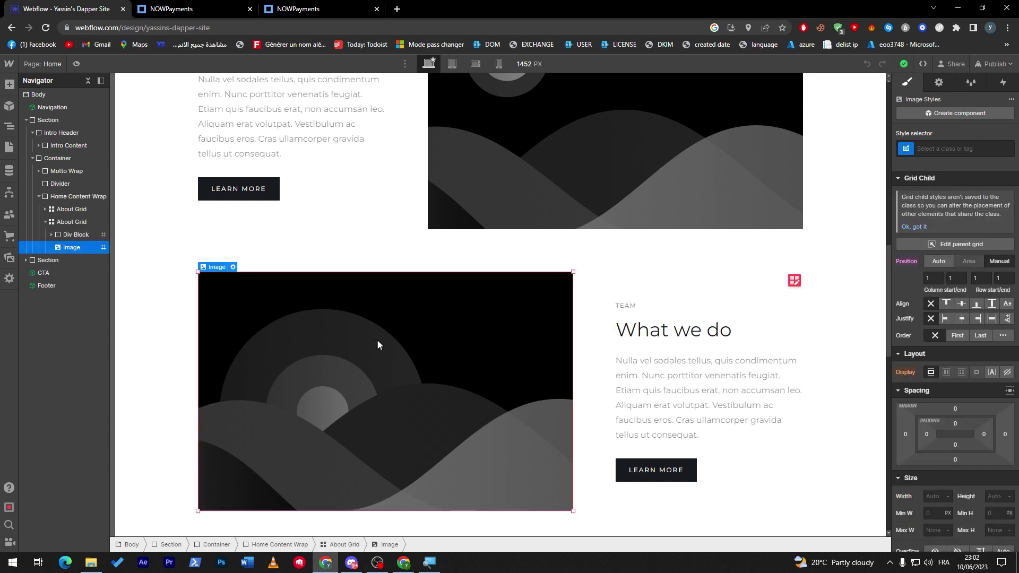
click(738, 488)
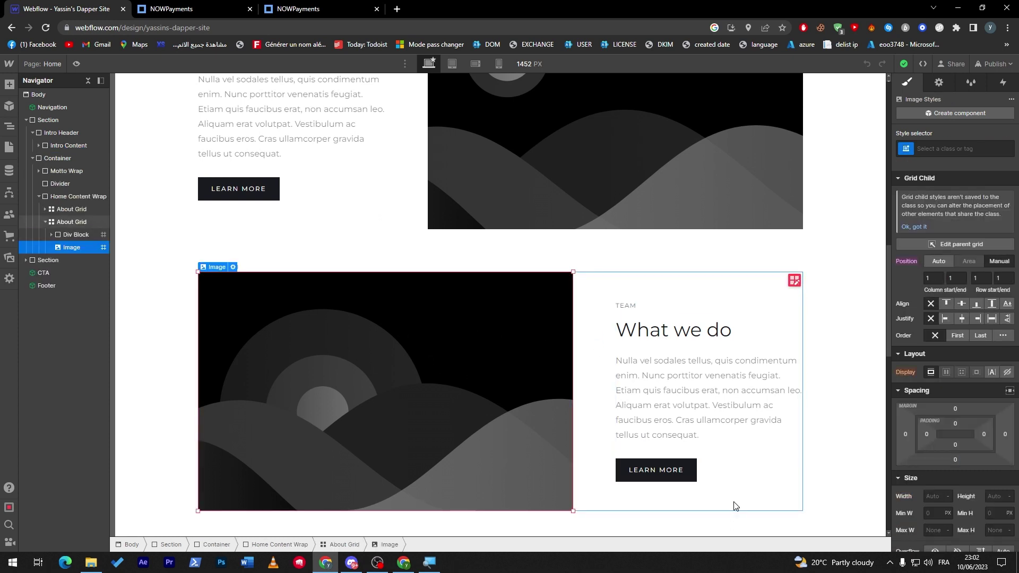
click(688, 476)
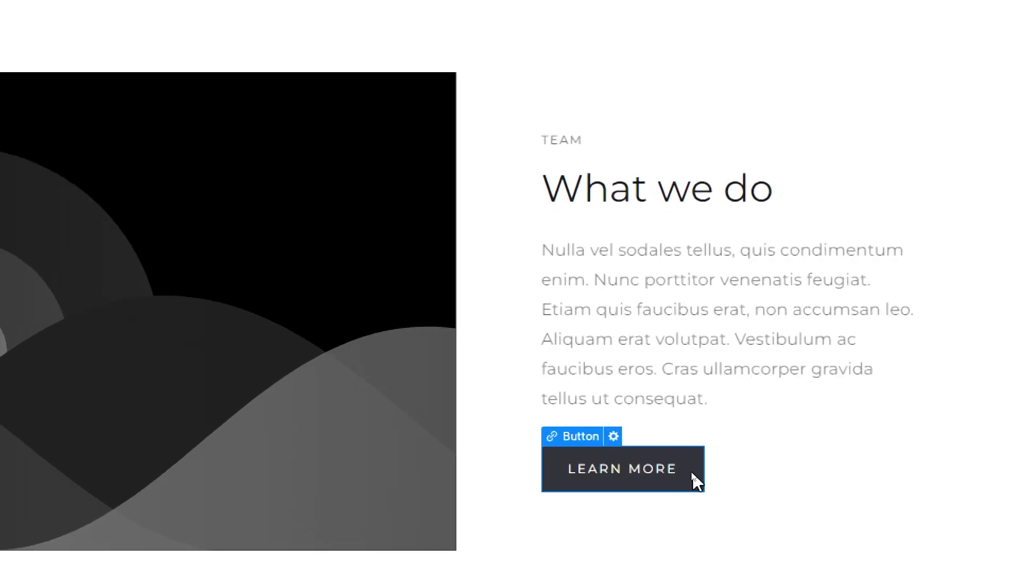
click(644, 450)
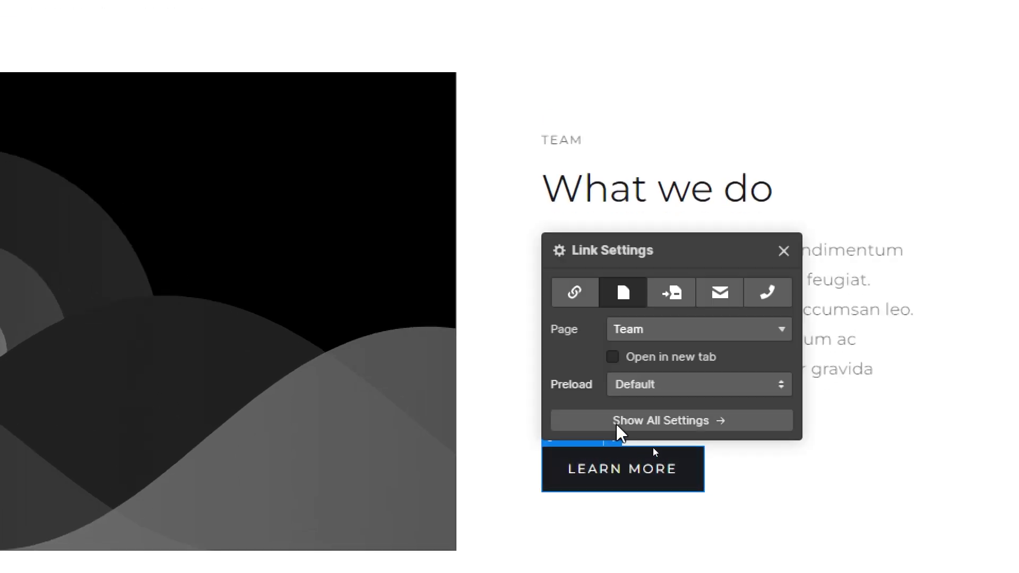
click(672, 419)
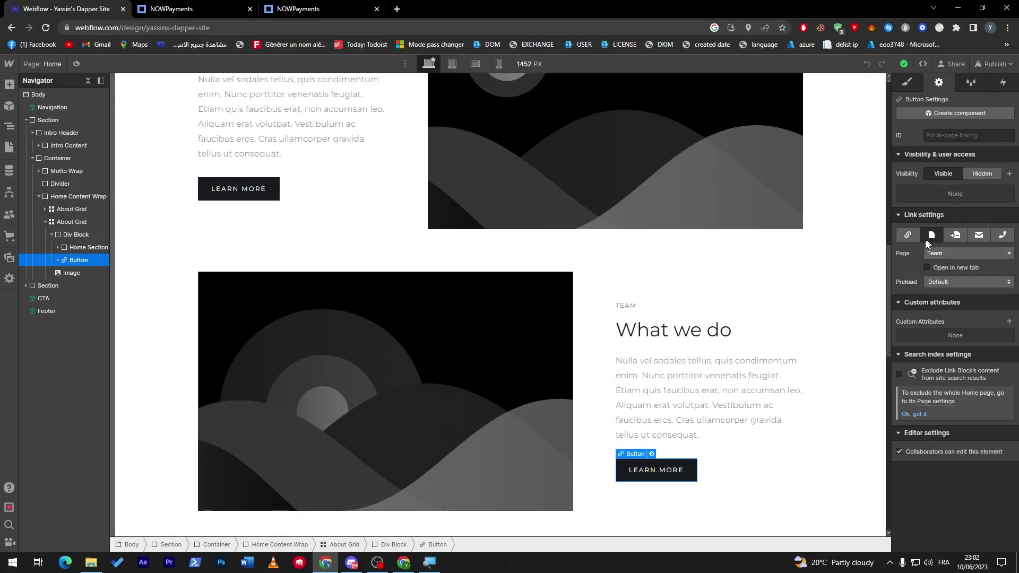
click(909, 236)
click(960, 254)
key(ctrl+v)
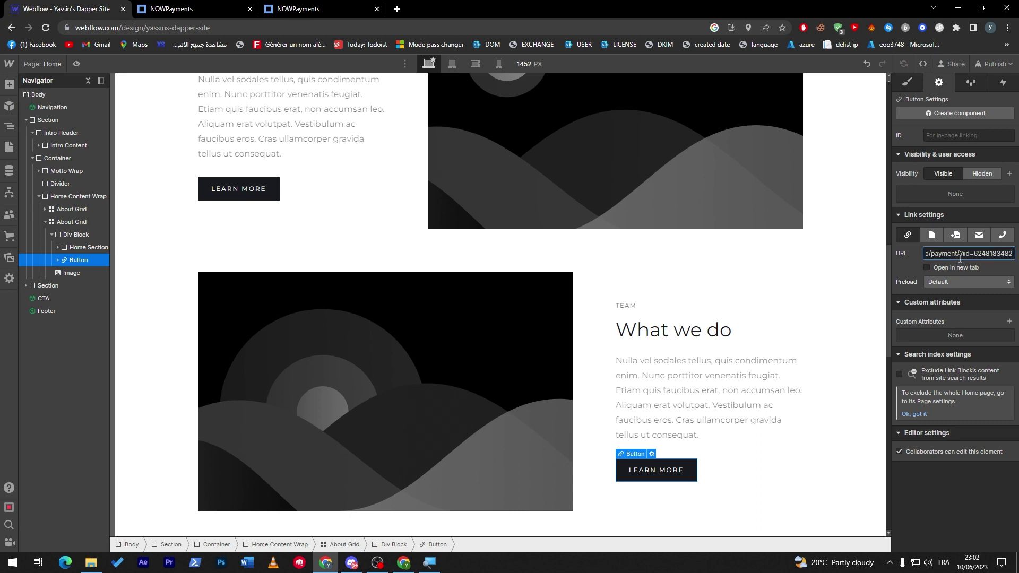
click(950, 267)
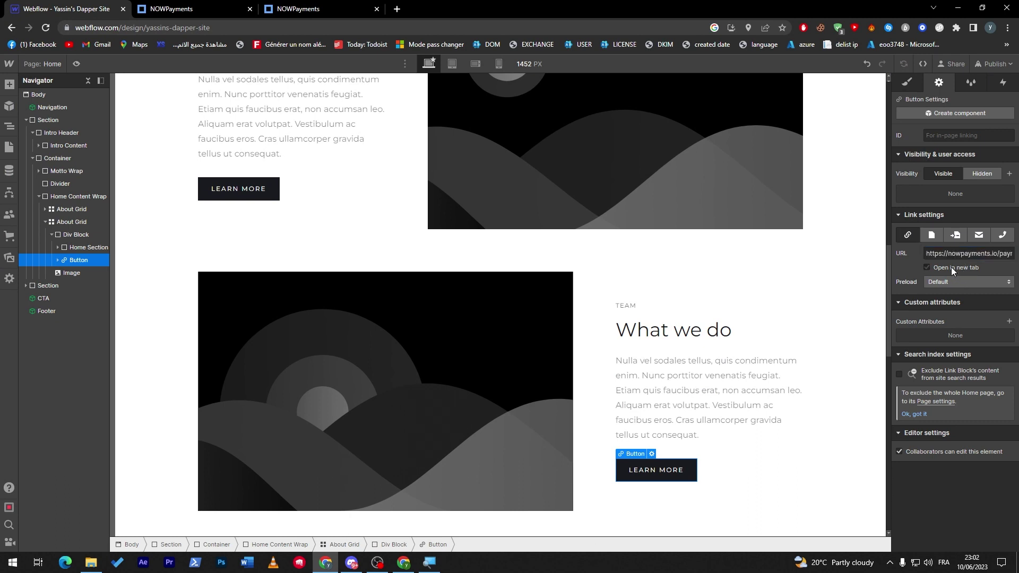
click(963, 302)
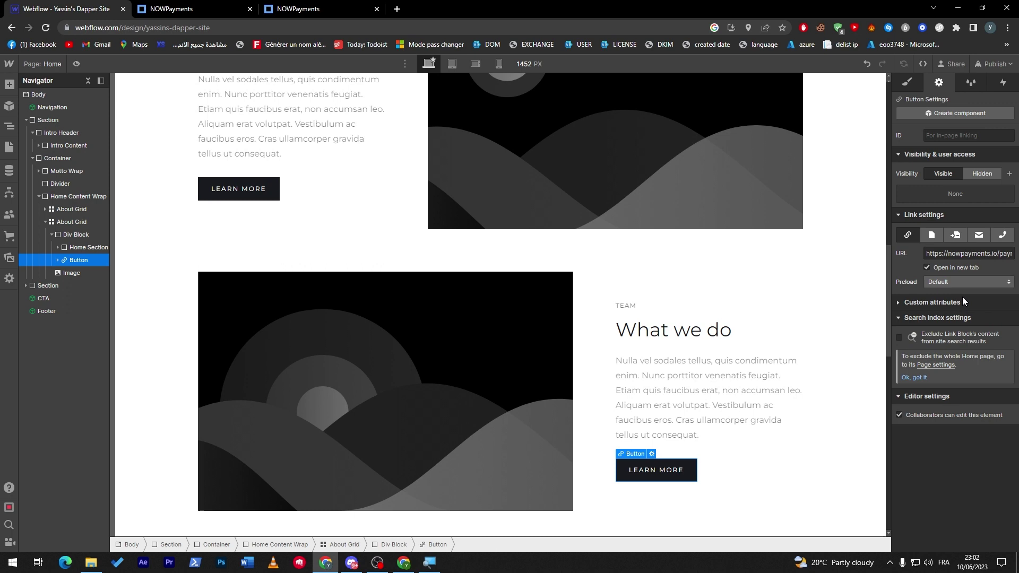
Publish the site to its selected staging domain.
click(992, 68)
click(945, 229)
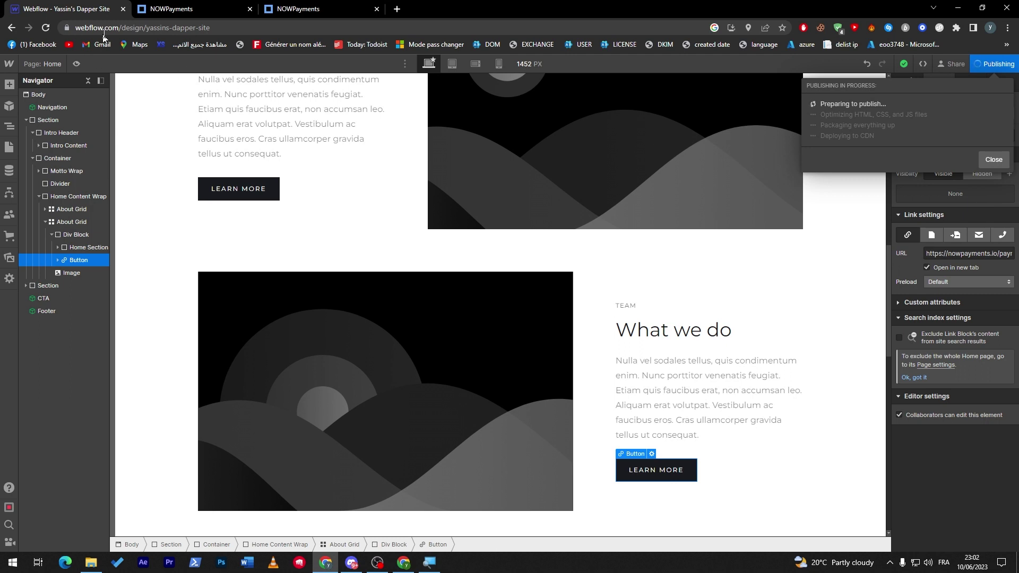
click(988, 157)
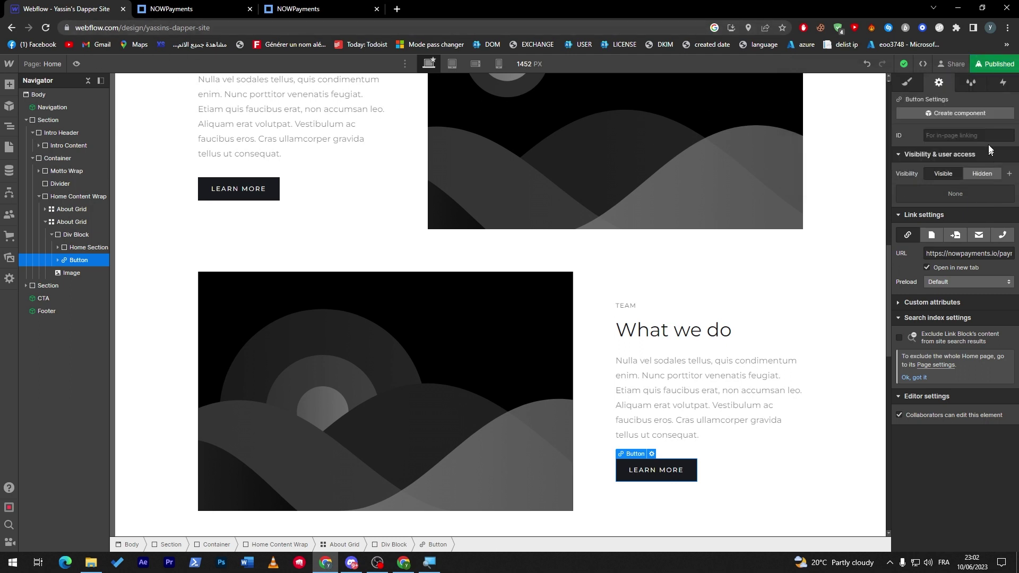
Open the live staging site from the publish menu and scroll through it.
click(983, 66)
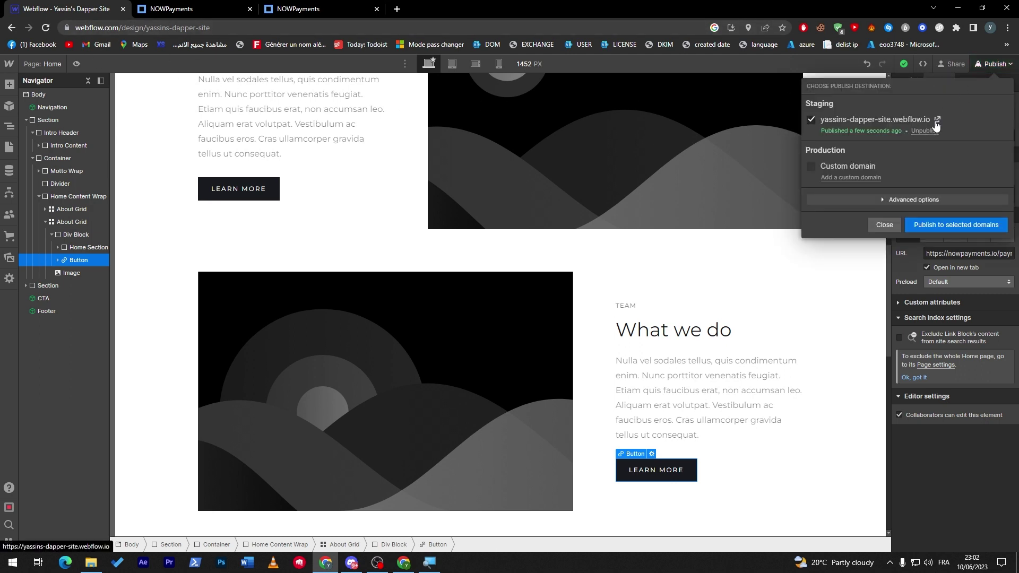
click(935, 121)
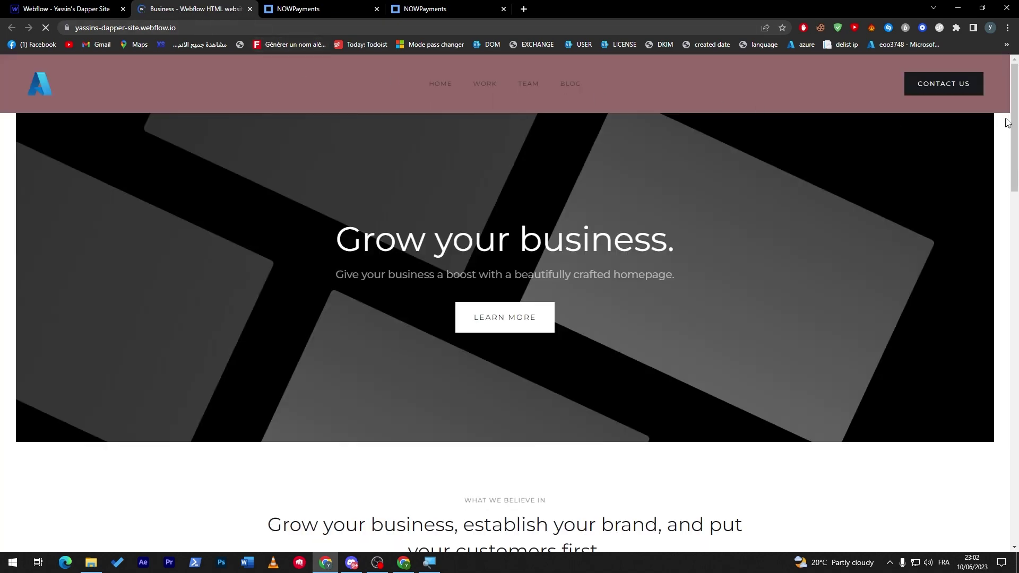
scroll(991, 350, down, 20)
scroll(991, 350, up, 3)
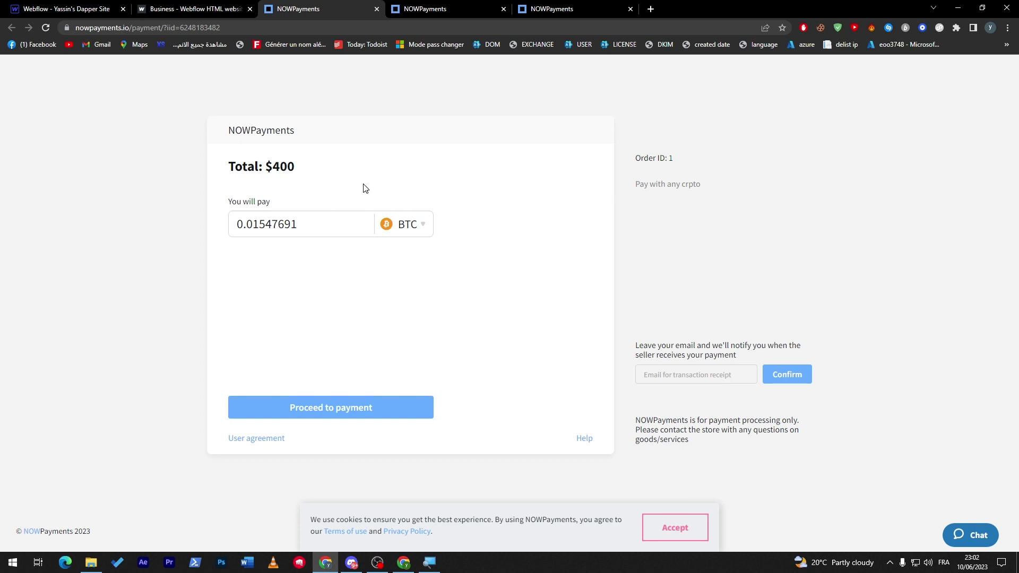
Select the LEARN MORE button under What we do and check its URL link settings.
click(67, 8)
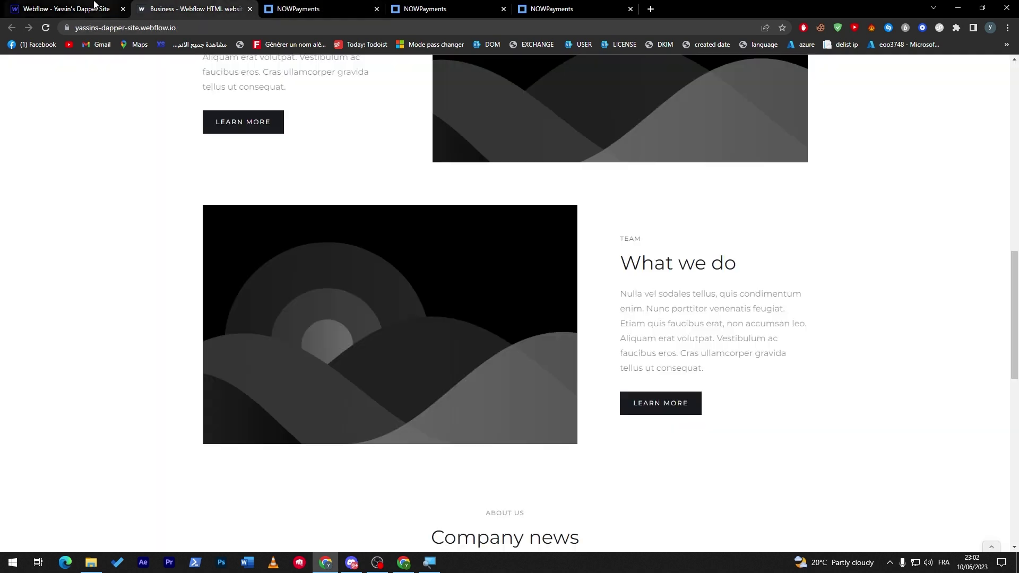
click(670, 480)
click(658, 470)
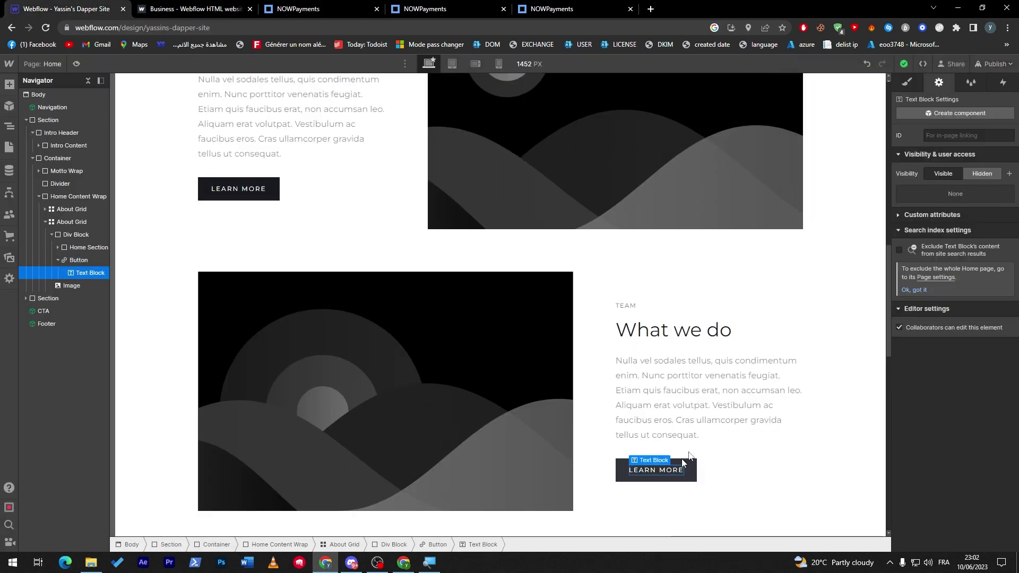
click(907, 83)
click(651, 451)
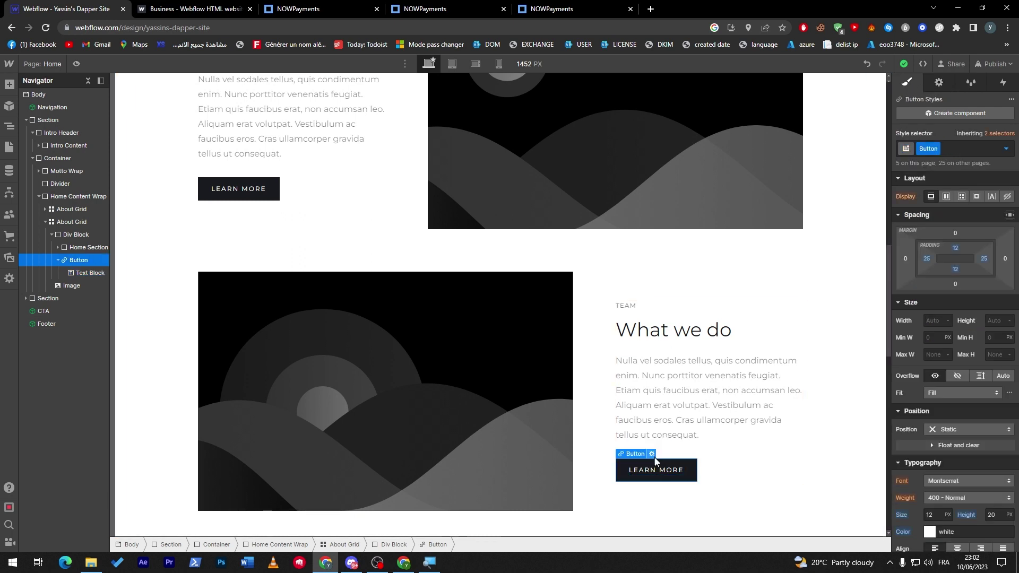
click(652, 454)
click(710, 447)
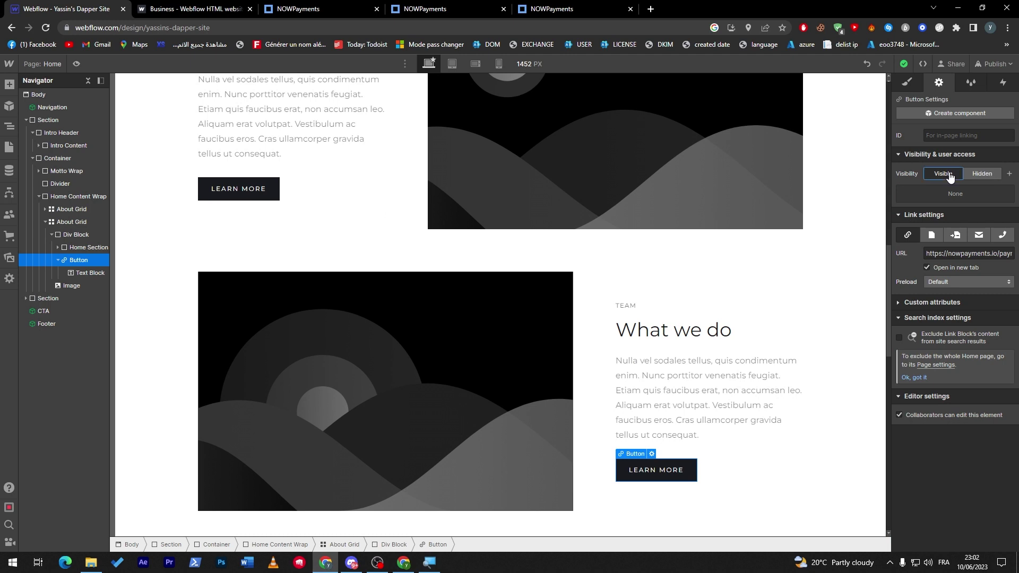
click(932, 235)
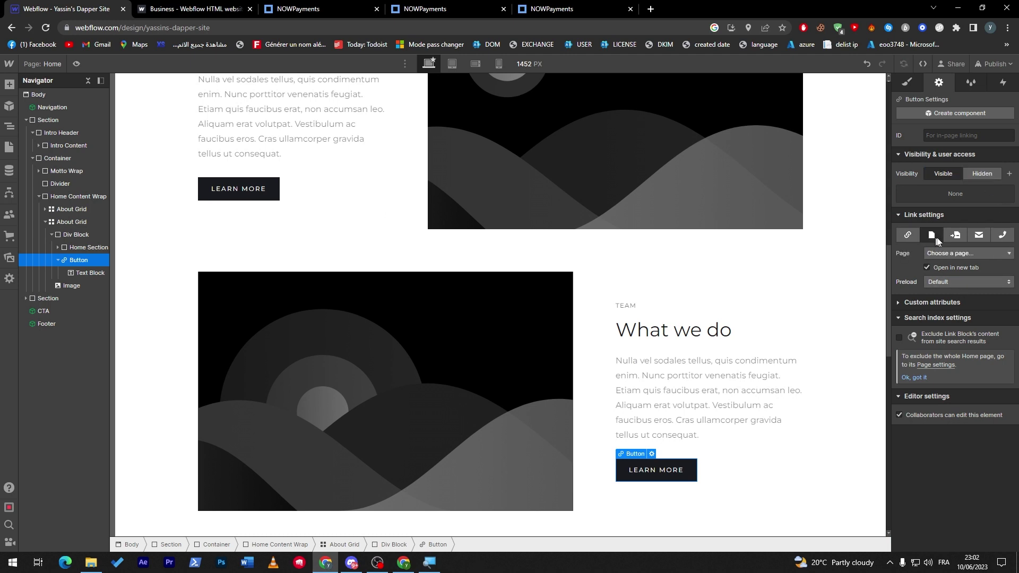
click(909, 235)
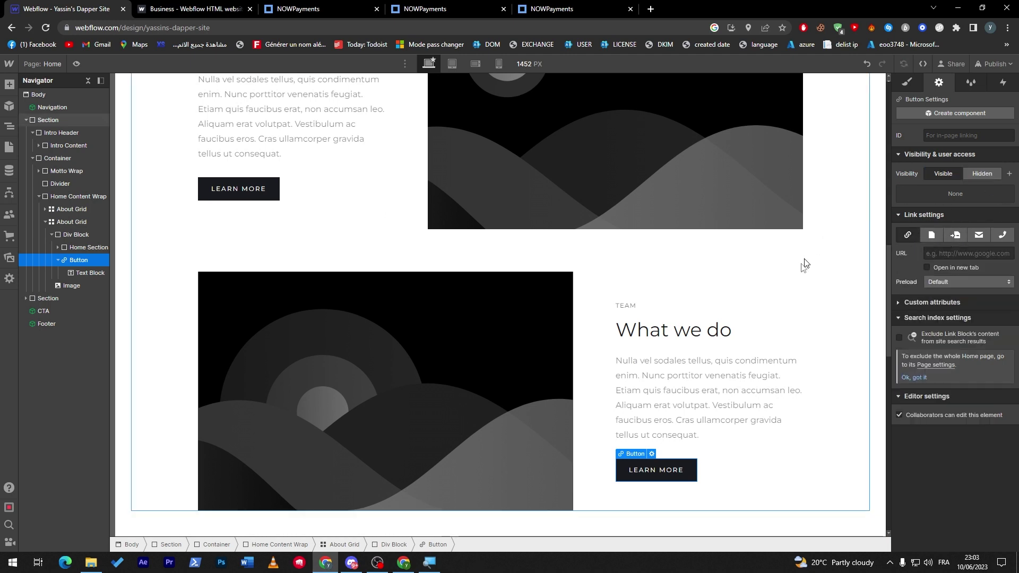
Change the button's label from LEARN MORE to BUY NOW.
double_click(650, 471)
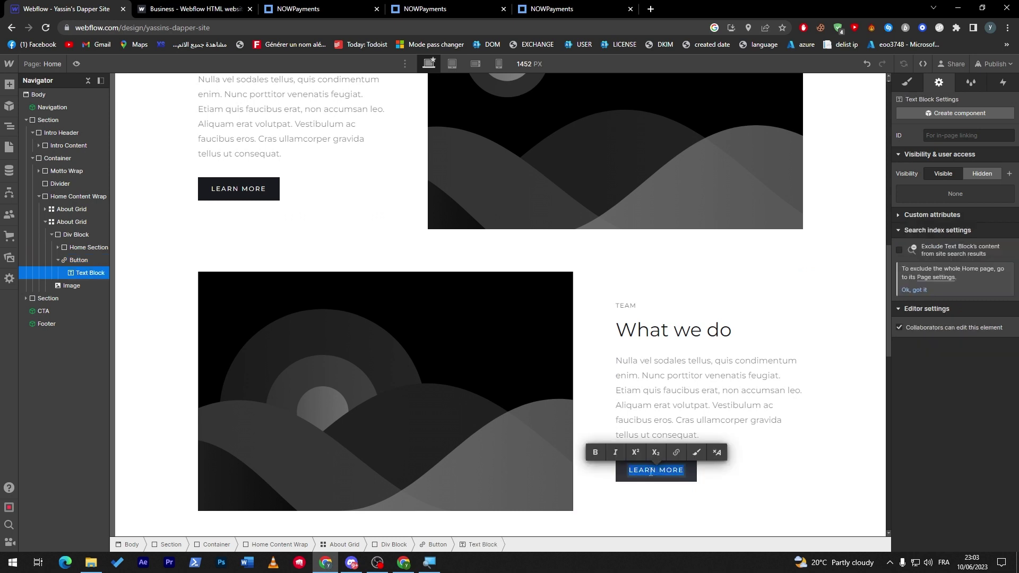
text(BUY)
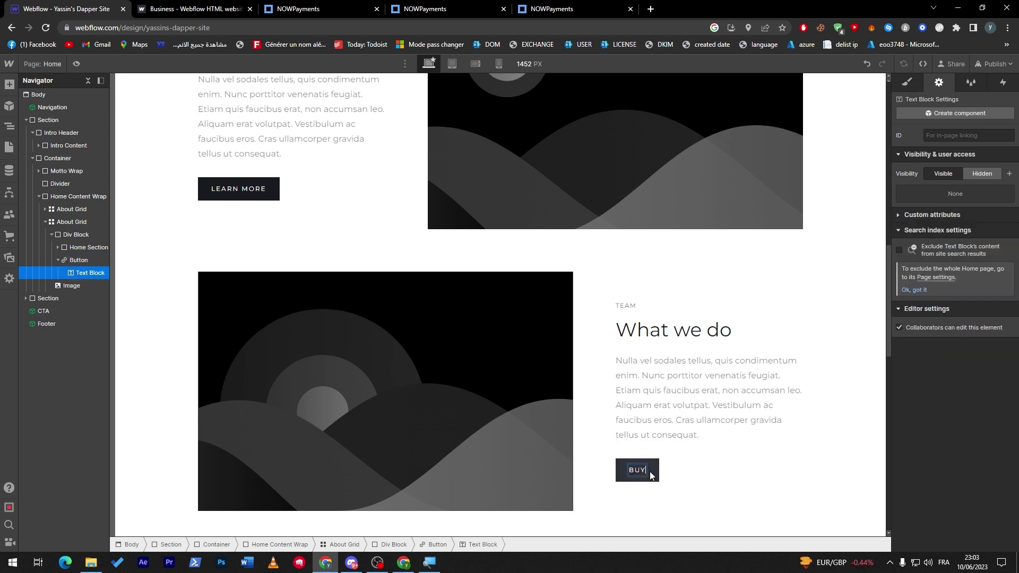
text( NOW)
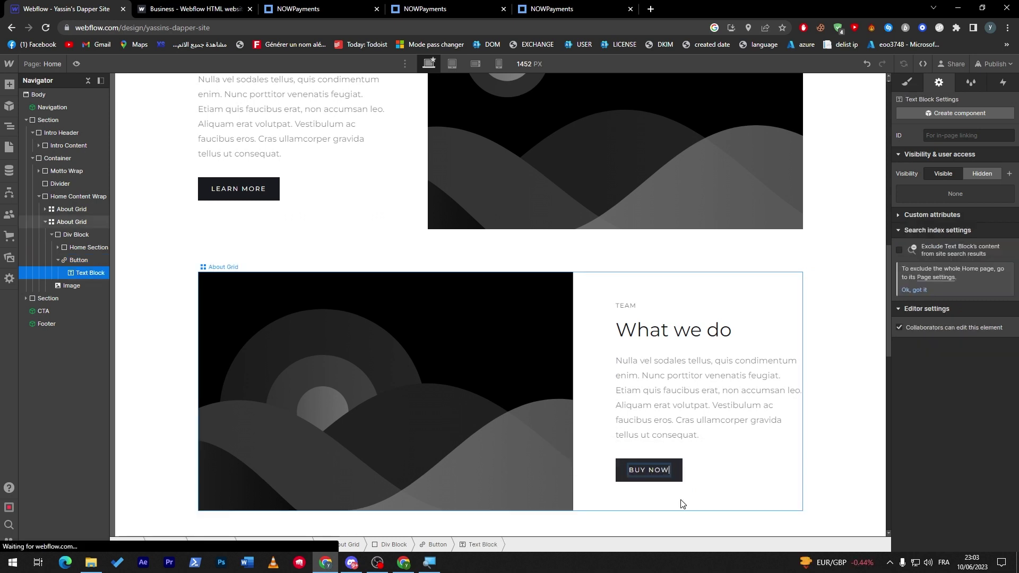
click(739, 491)
click(815, 483)
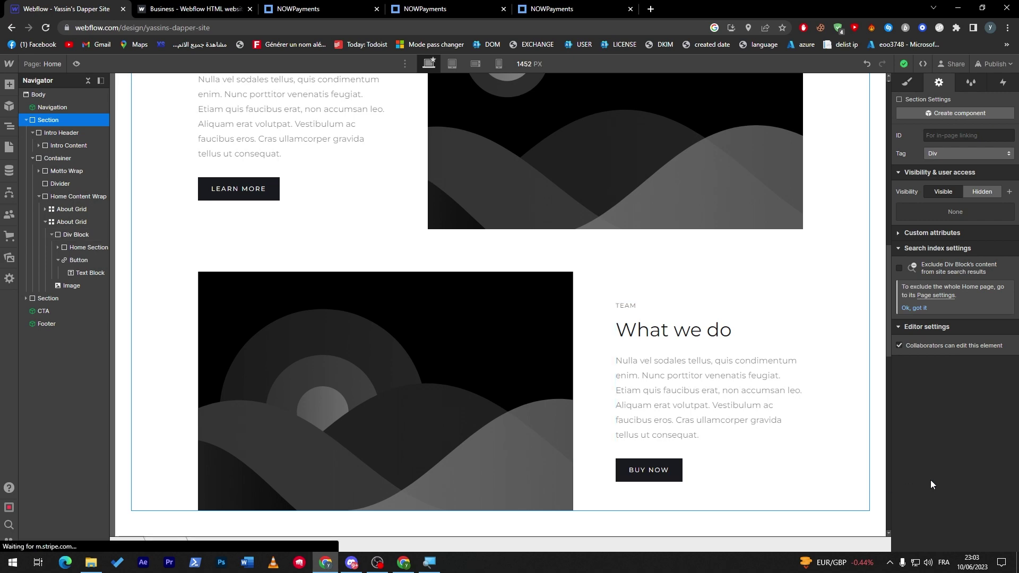
Switch to the NOWPayments $400 payment page and accept the cookie notice.
key(ctrl+3)
drag(234, 131, 356, 143)
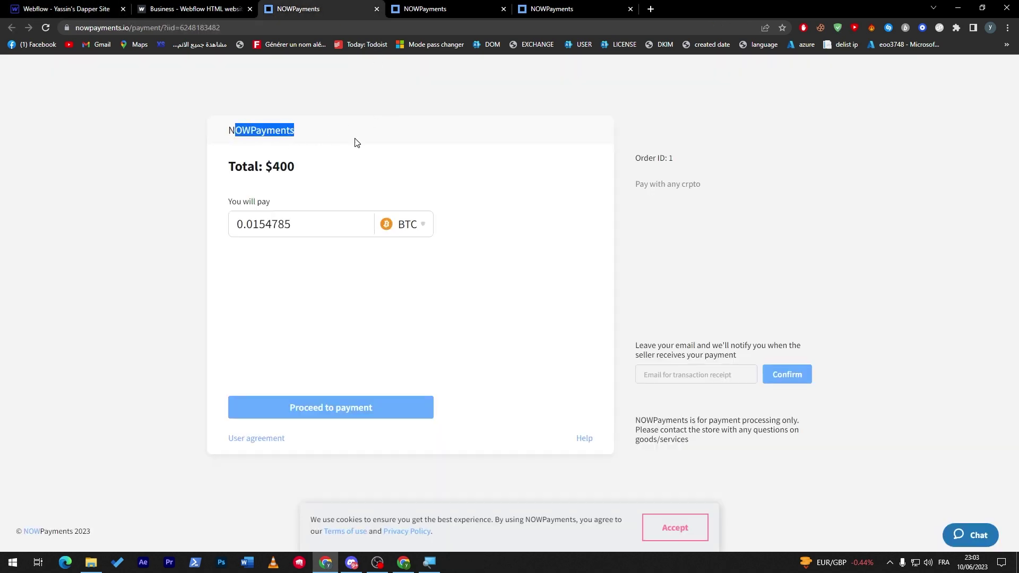
click(356, 143)
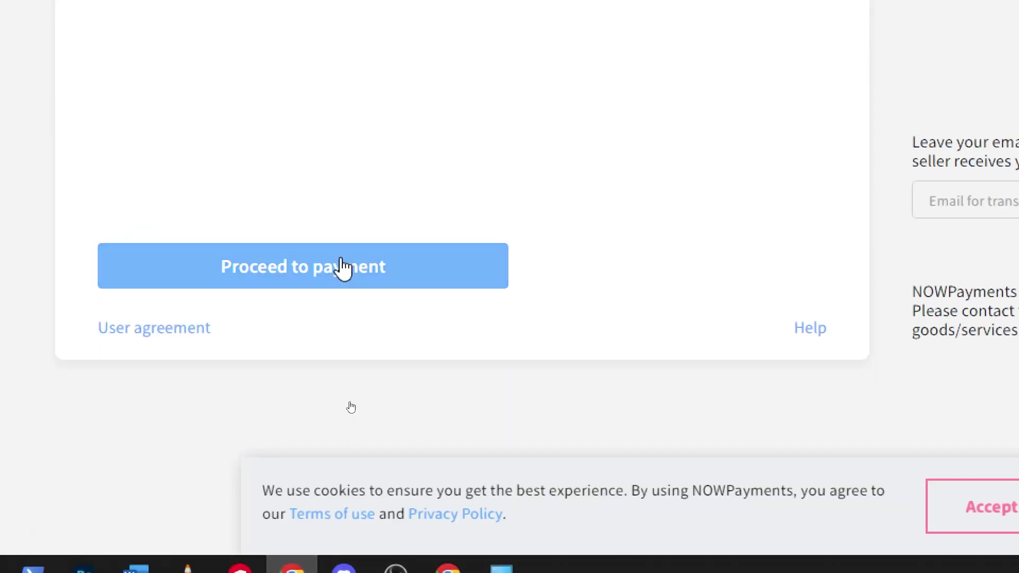
click(347, 408)
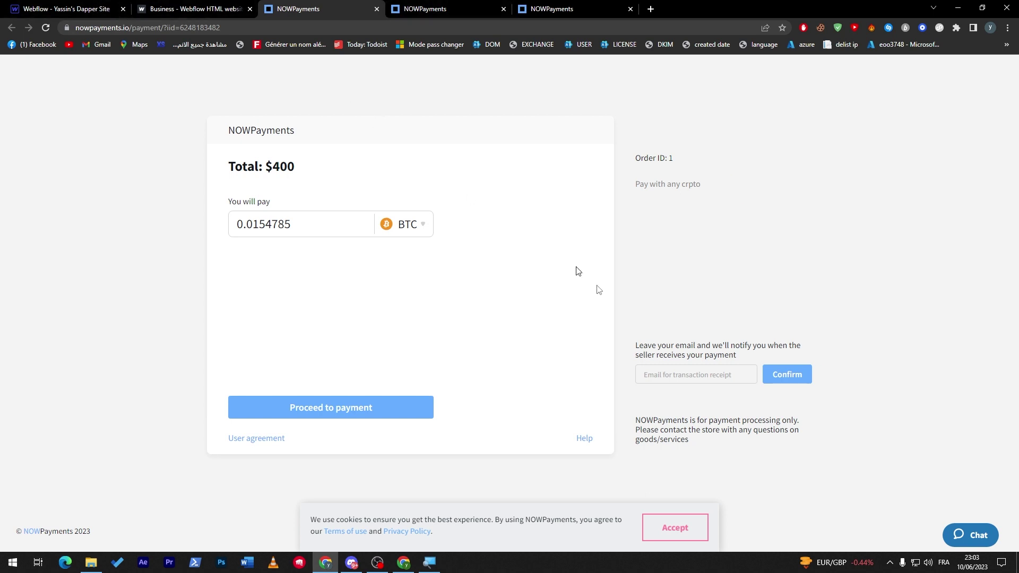
click(678, 522)
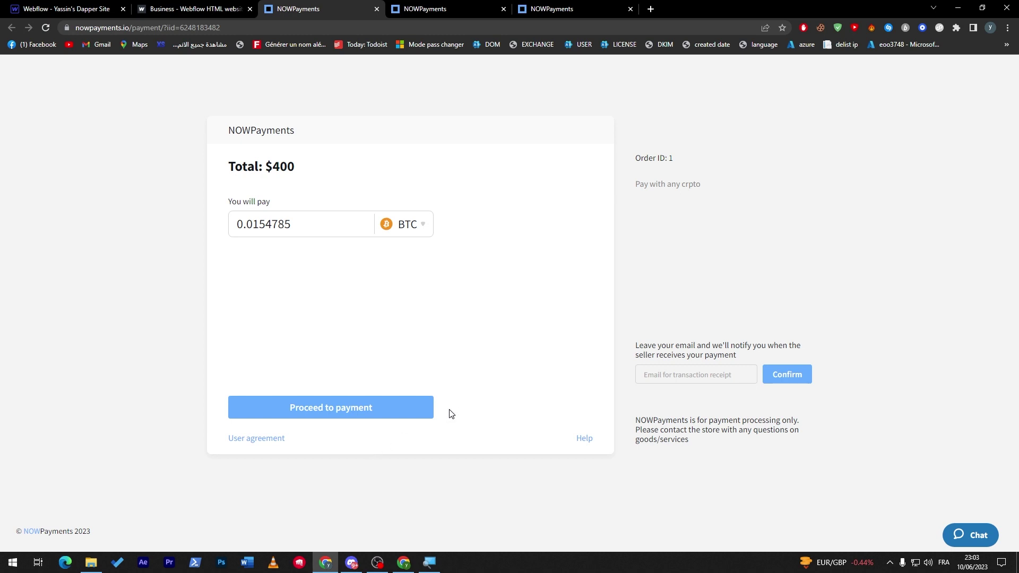
Open the user agreement, close its Adobe sign-in tab, and show the payment help notes.
click(270, 439)
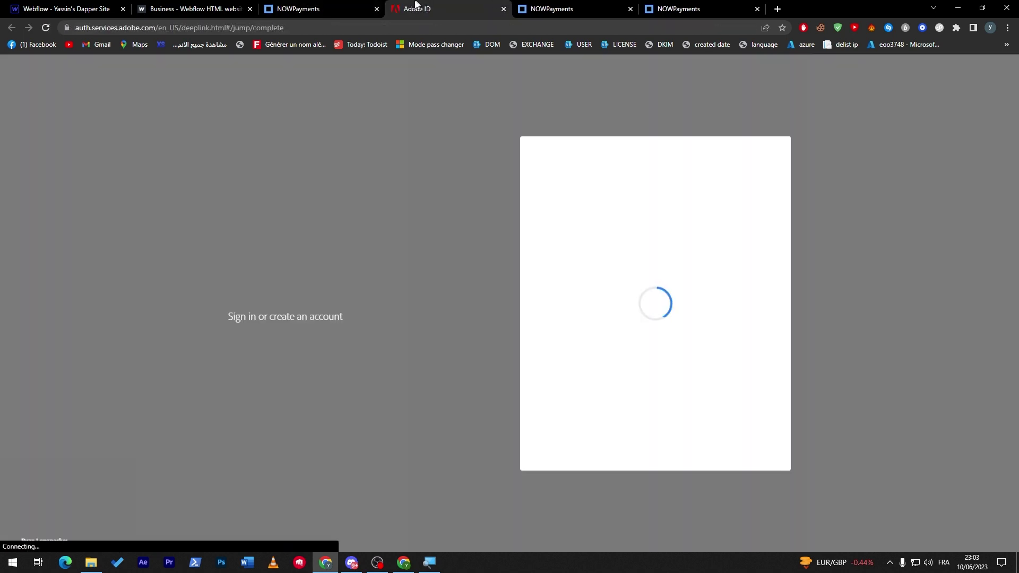
click(340, 9)
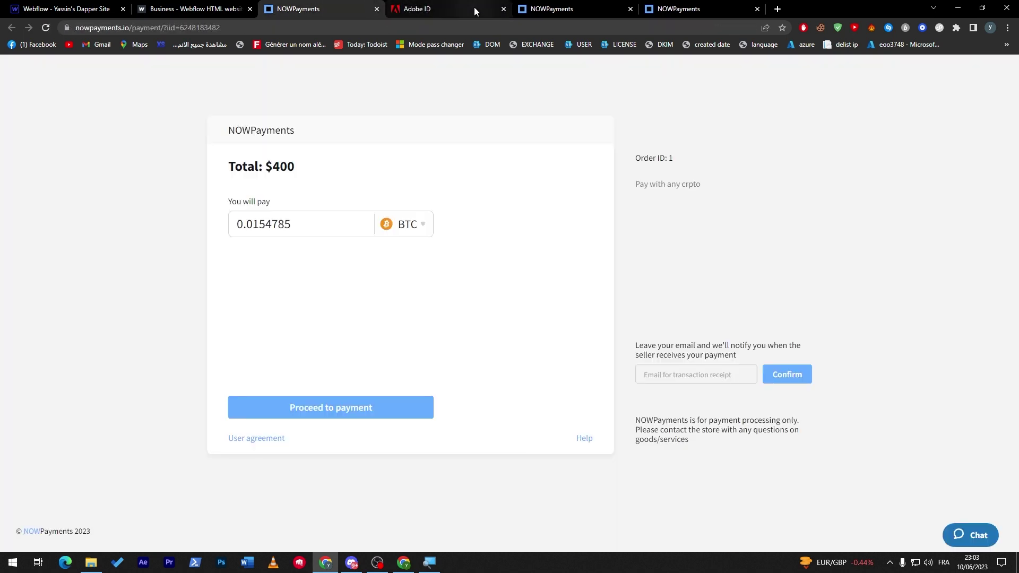
click(478, 10)
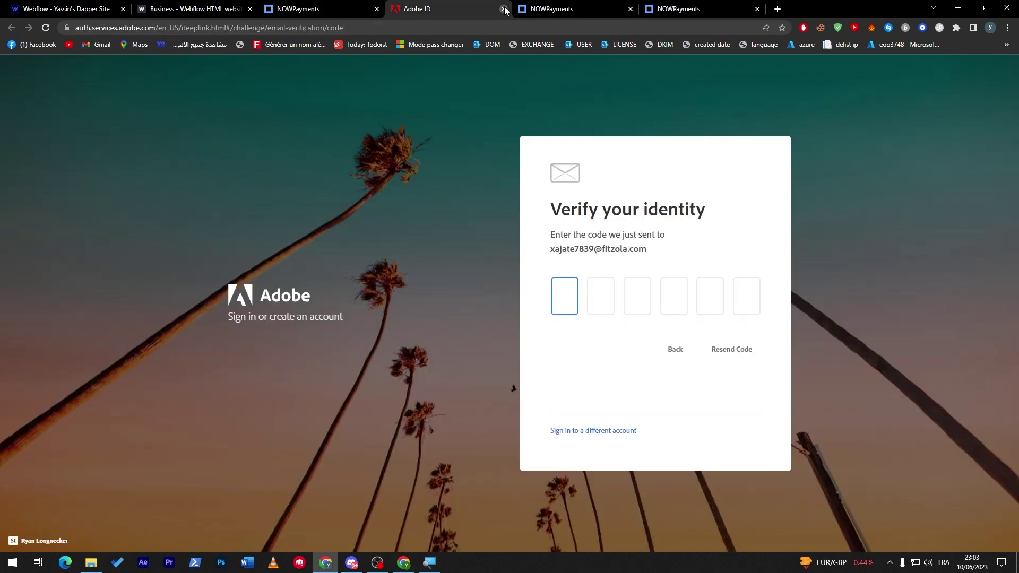
click(503, 8)
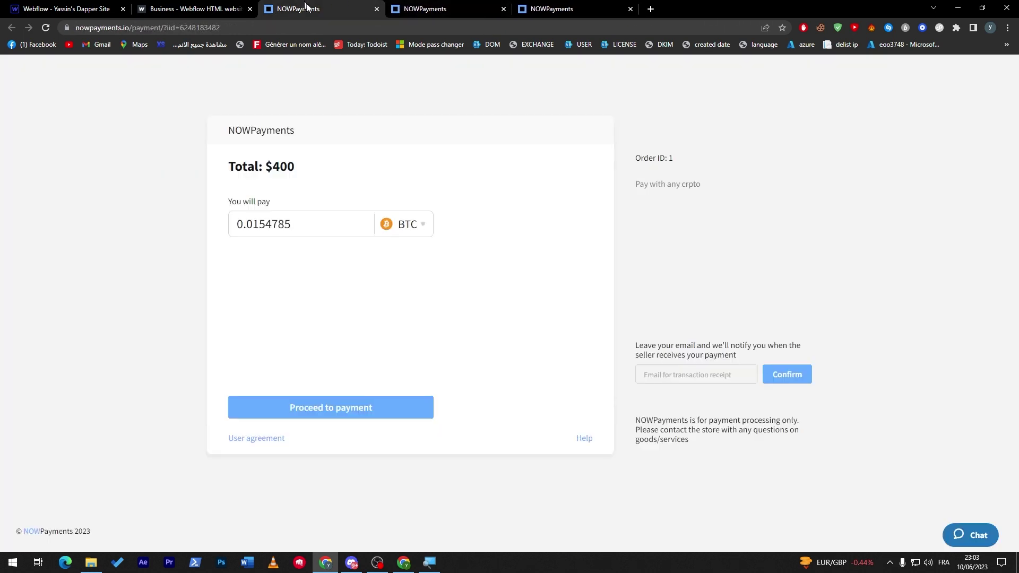
click(587, 440)
Highlight words like 'funds' and the first line of the payment help notes.
double_click(275, 425)
click(286, 428)
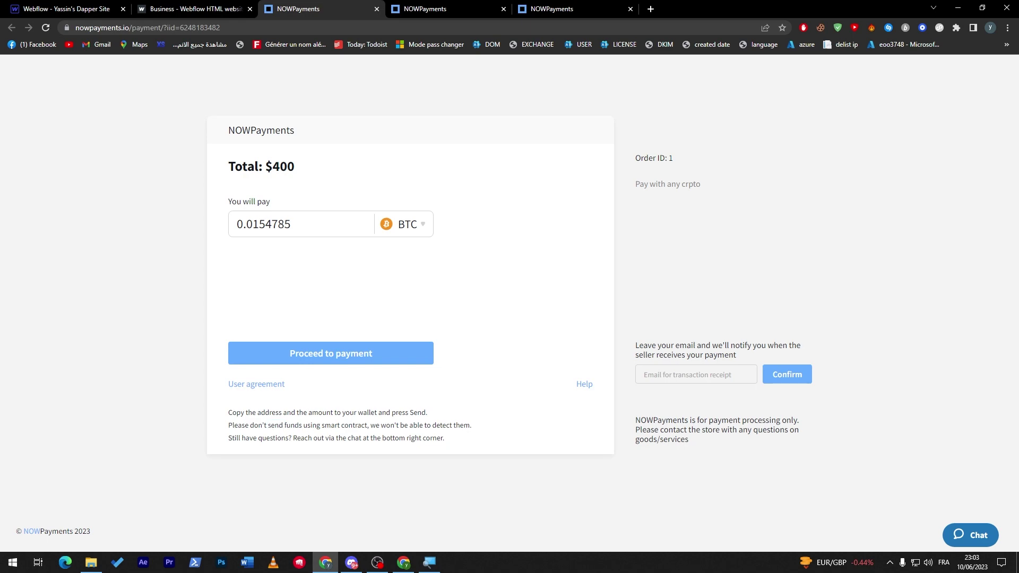
double_click(298, 426)
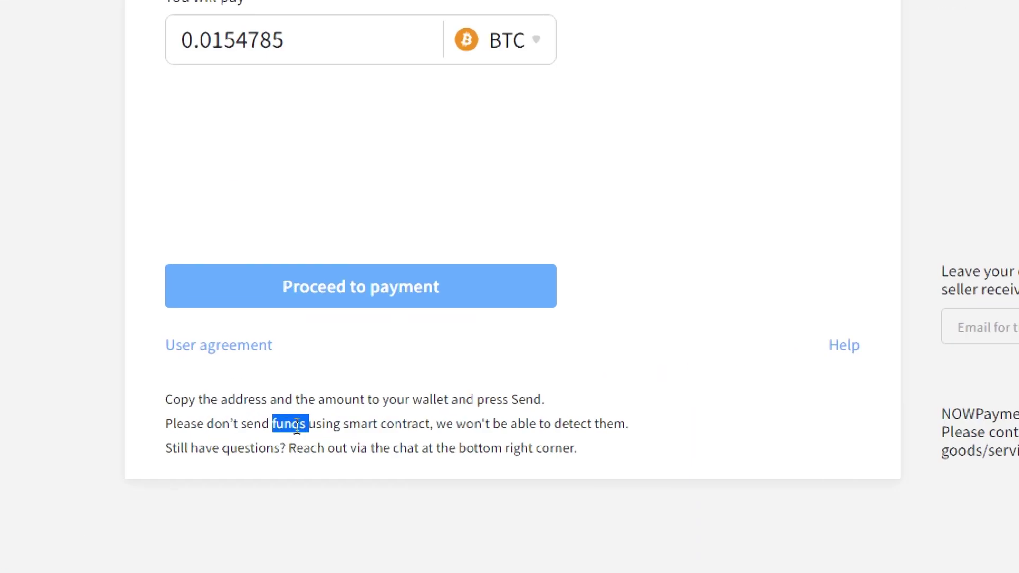
click(222, 411)
drag(240, 412, 553, 403)
click(565, 417)
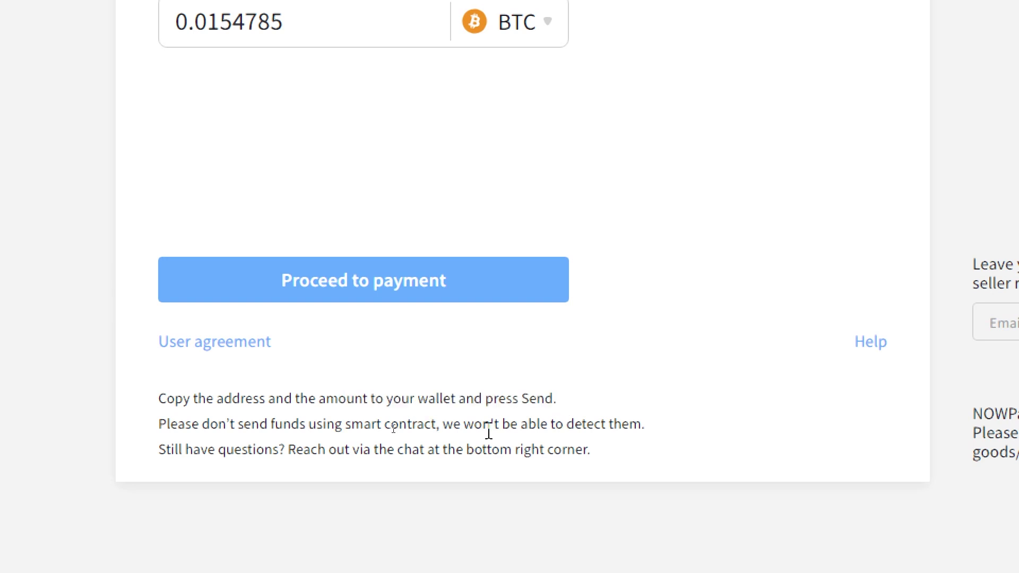
Highlight the remaining notice lines, then open the live support chat.
drag(226, 425, 640, 430)
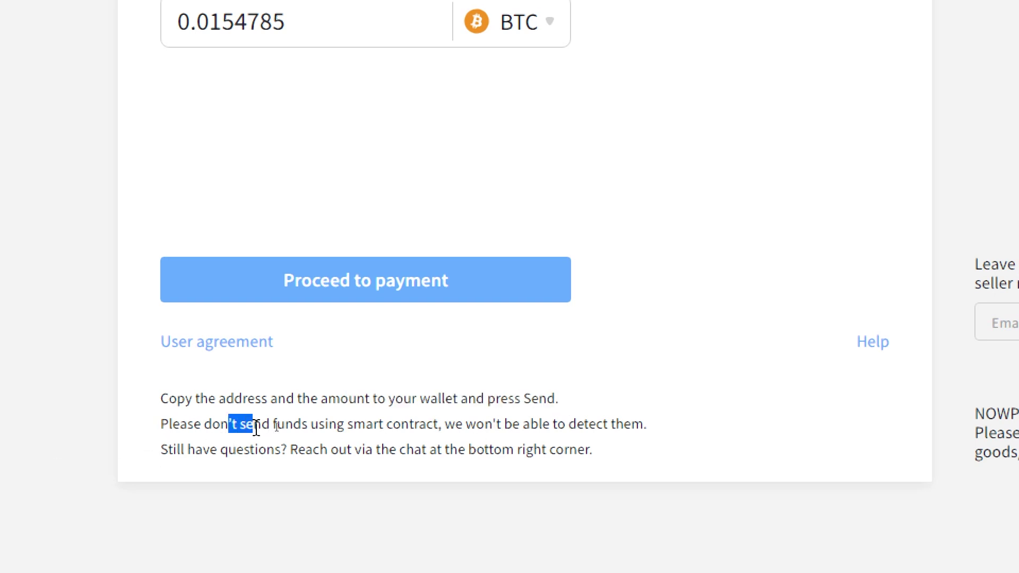
click(459, 428)
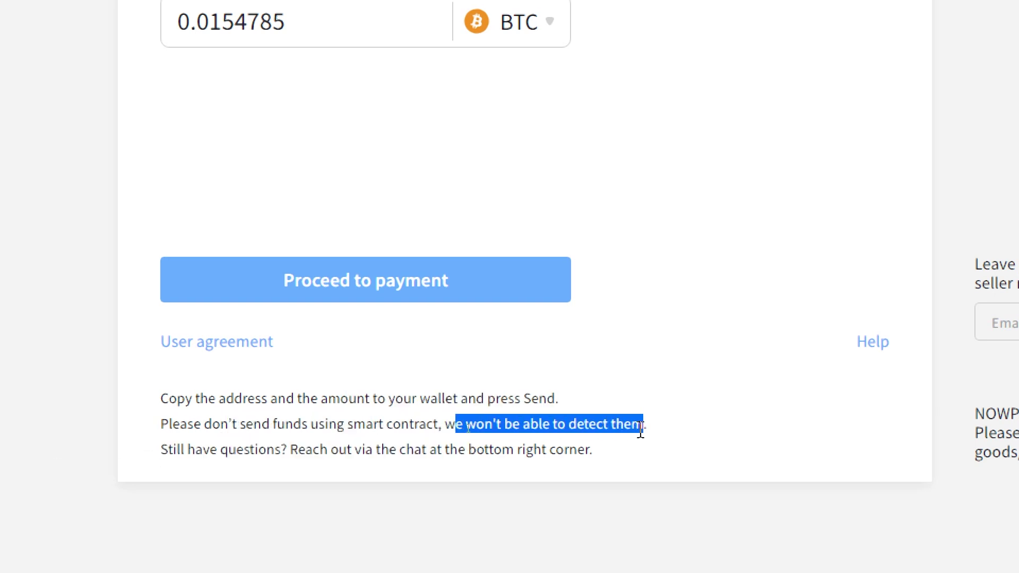
click(640, 430)
drag(169, 453, 423, 469)
click(302, 452)
click(423, 469)
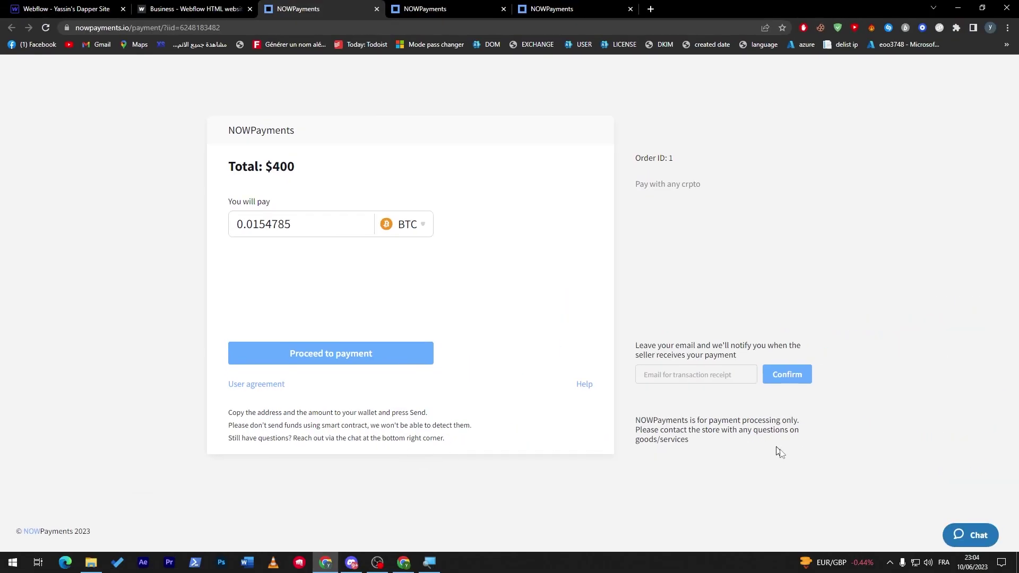
click(983, 518)
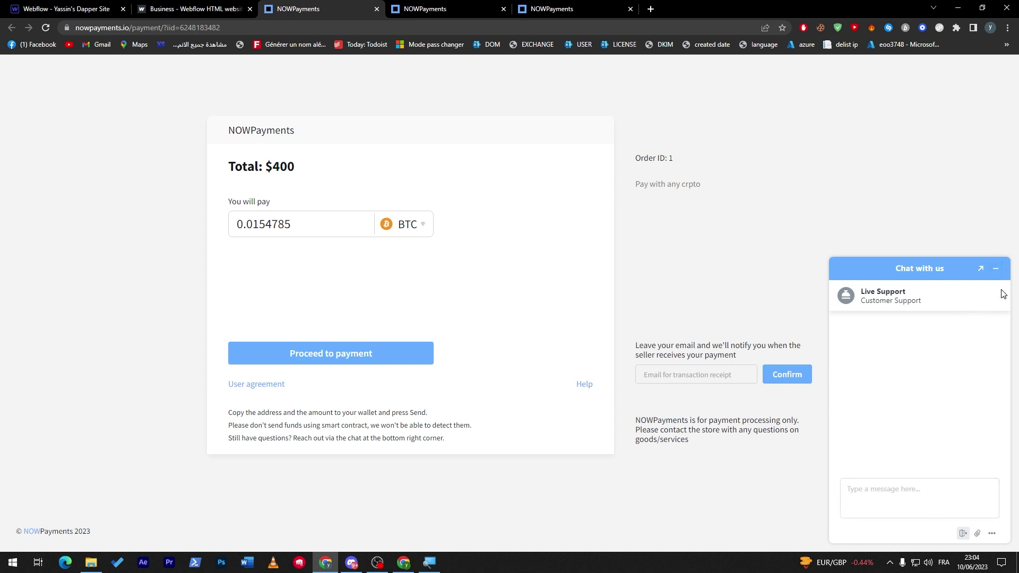
Minimize the support chat and return to the Payment Link list with the 400 and 20 USD links.
click(996, 269)
click(443, 6)
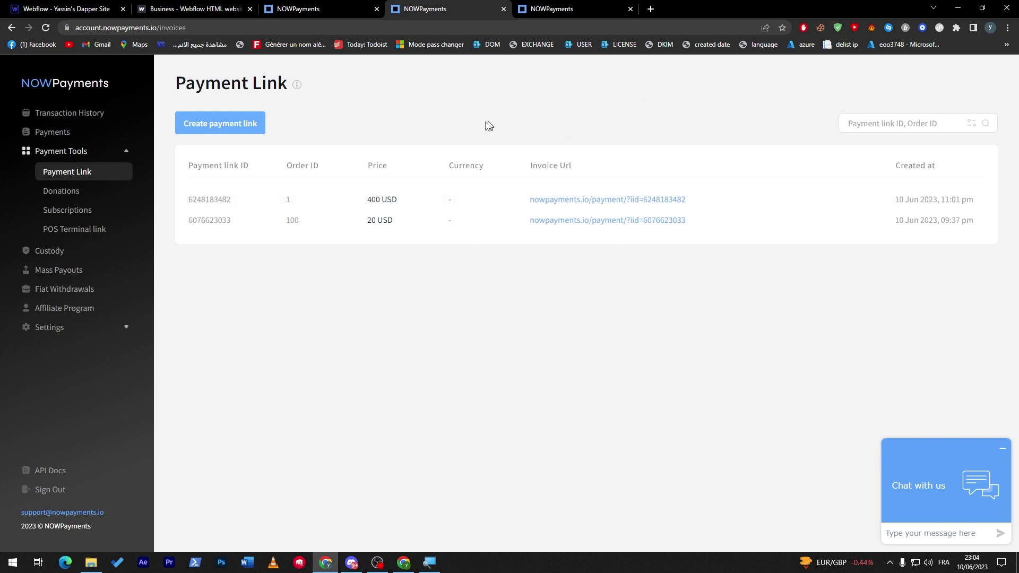
Open the account Dashboard with payment statistics from the sidebar.
click(52, 120)
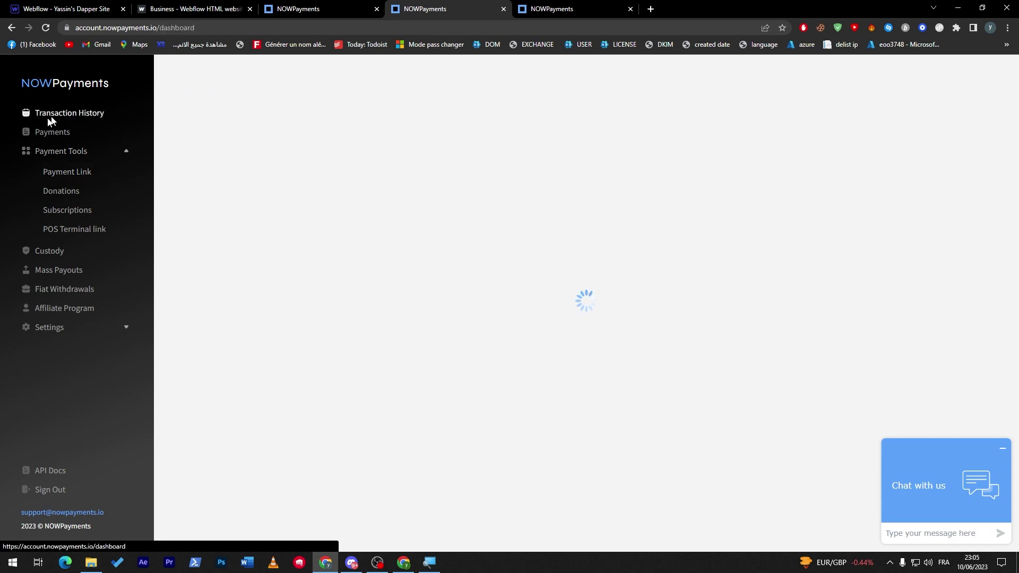